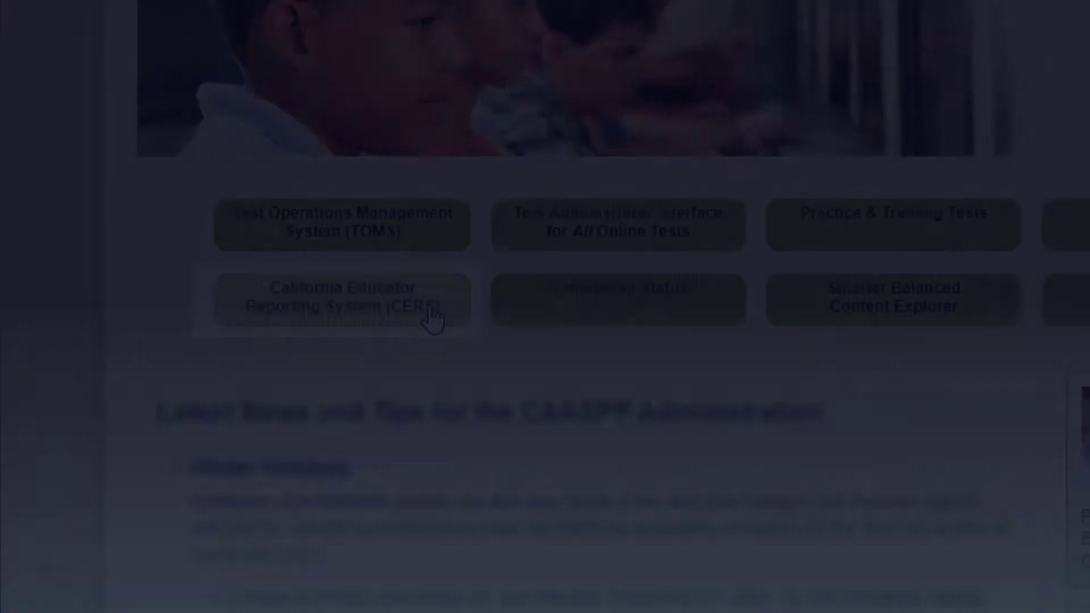
Step: Open the CERS Sandbox Training Tool and enter it as Teacher: Sample High School
left_click(431, 318)
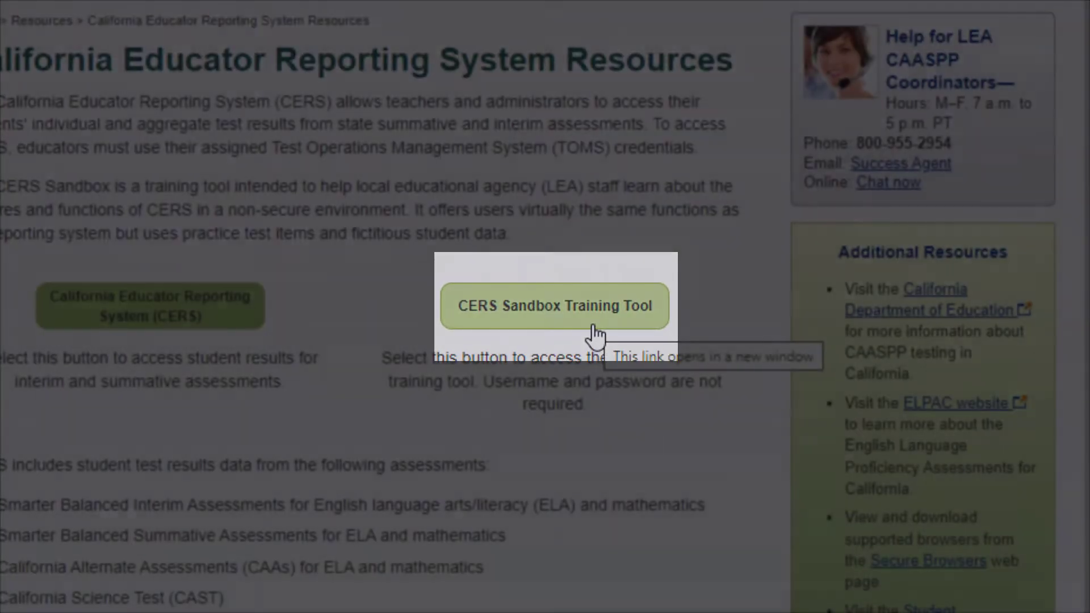
left_click(592, 327)
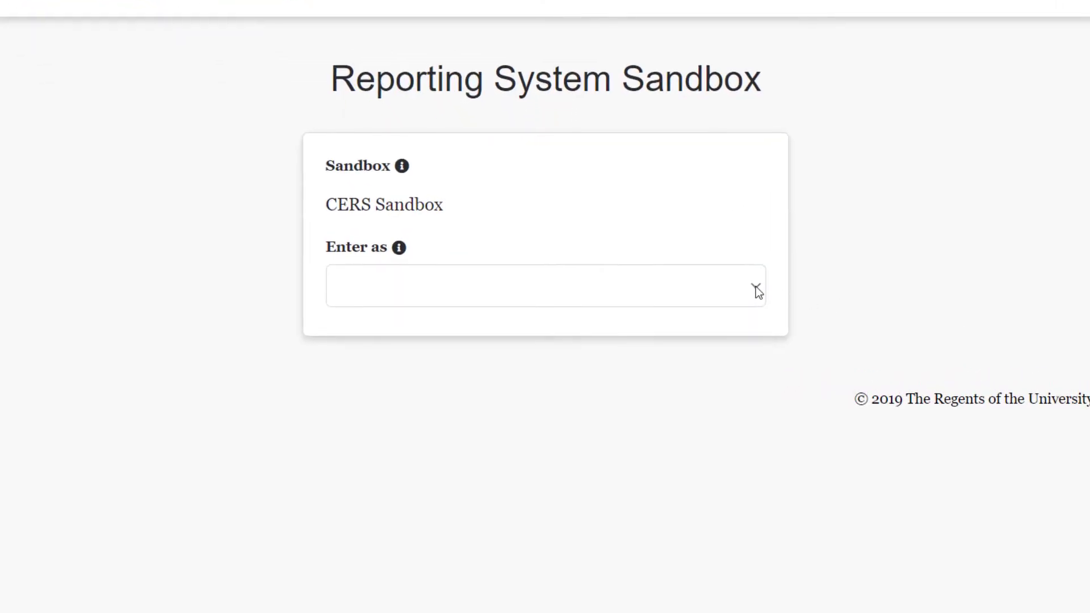
left_click(756, 286)
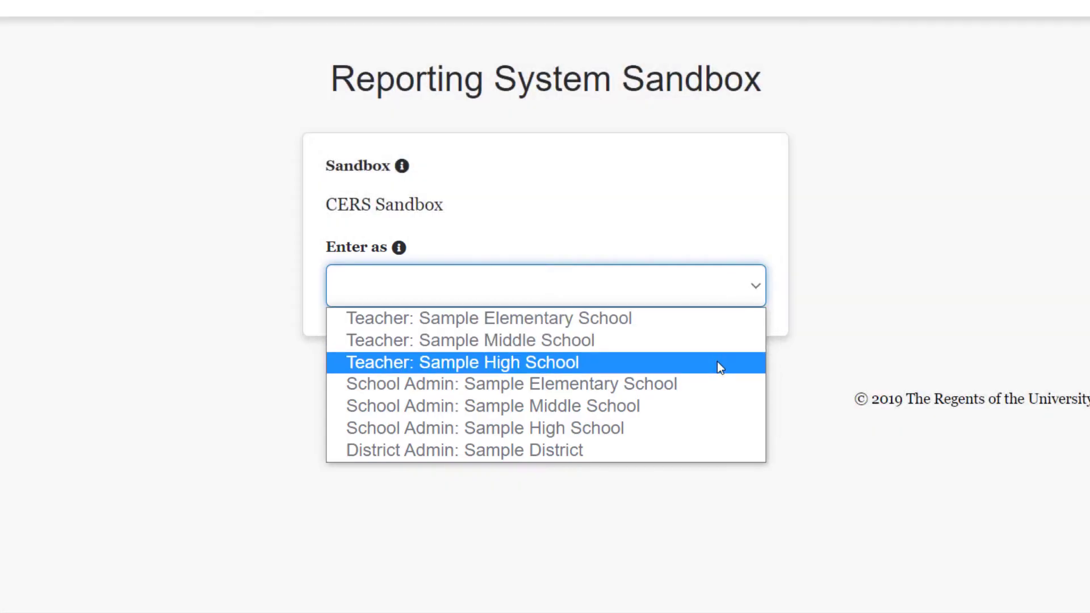
left_click(717, 366)
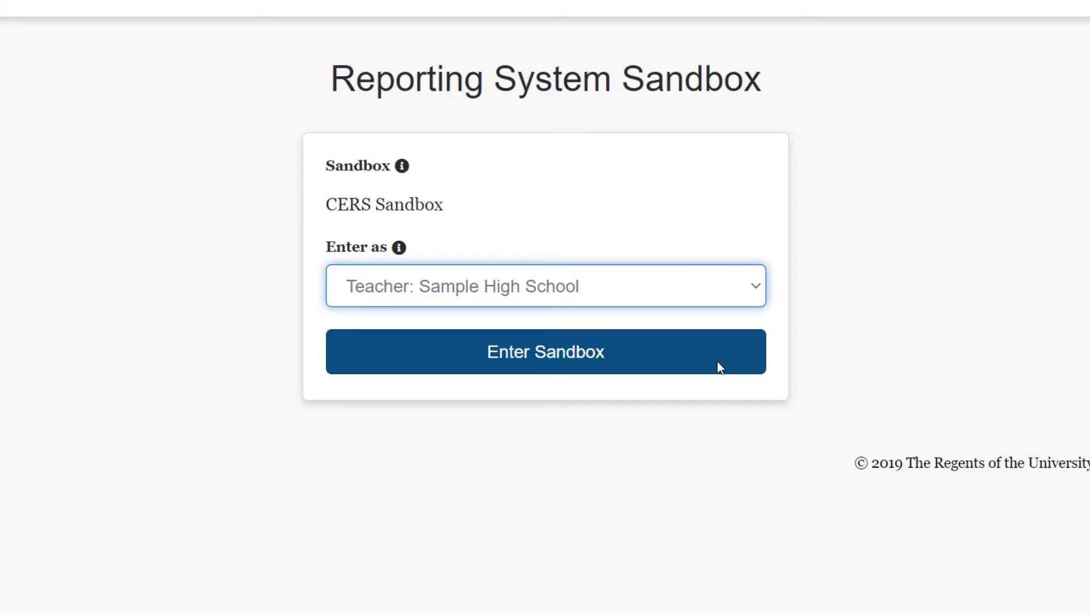
left_click(717, 362)
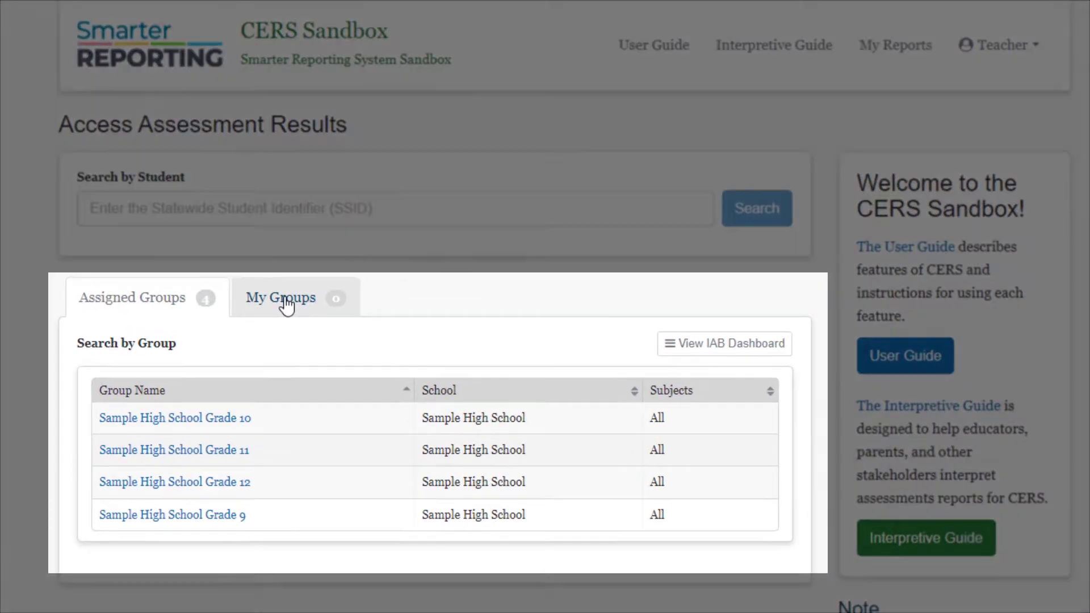
Step: Start a new My Groups group limited to Math, then reopen the sandbox role list
left_click(328, 237)
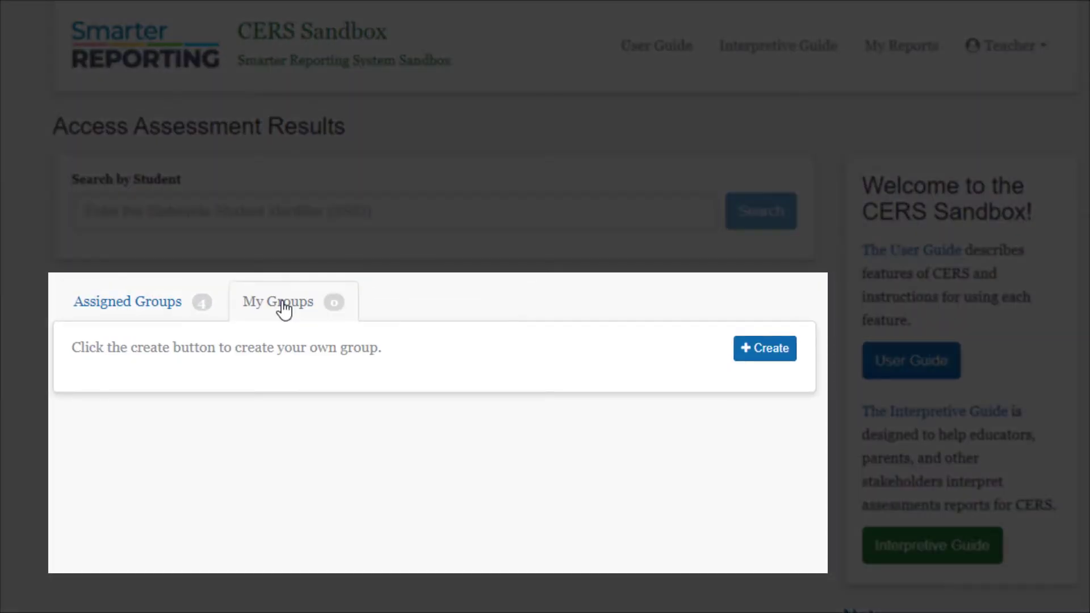
left_click(766, 353)
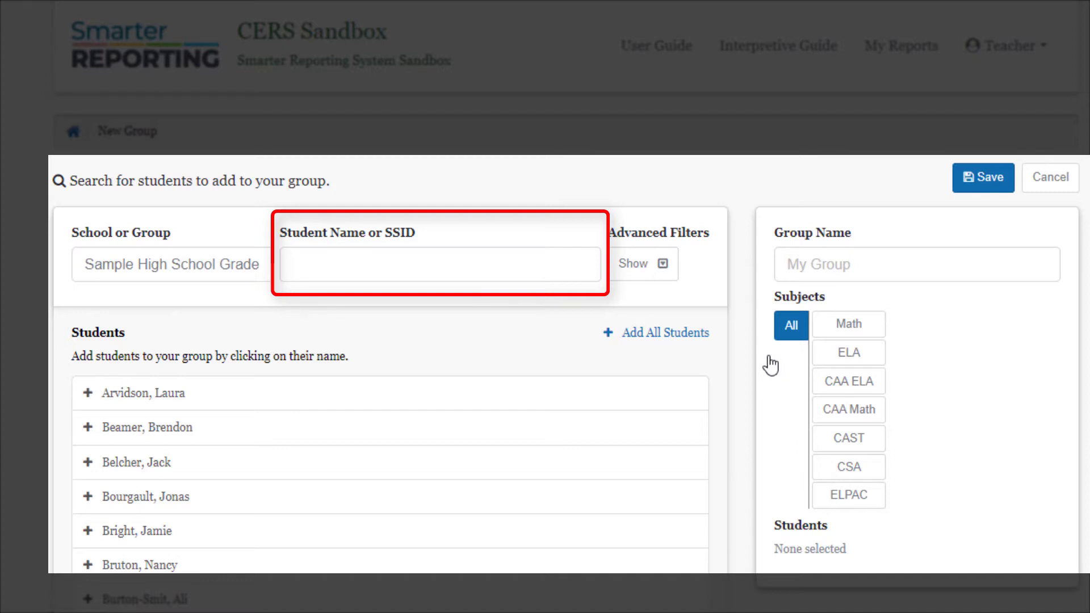
left_click(847, 334)
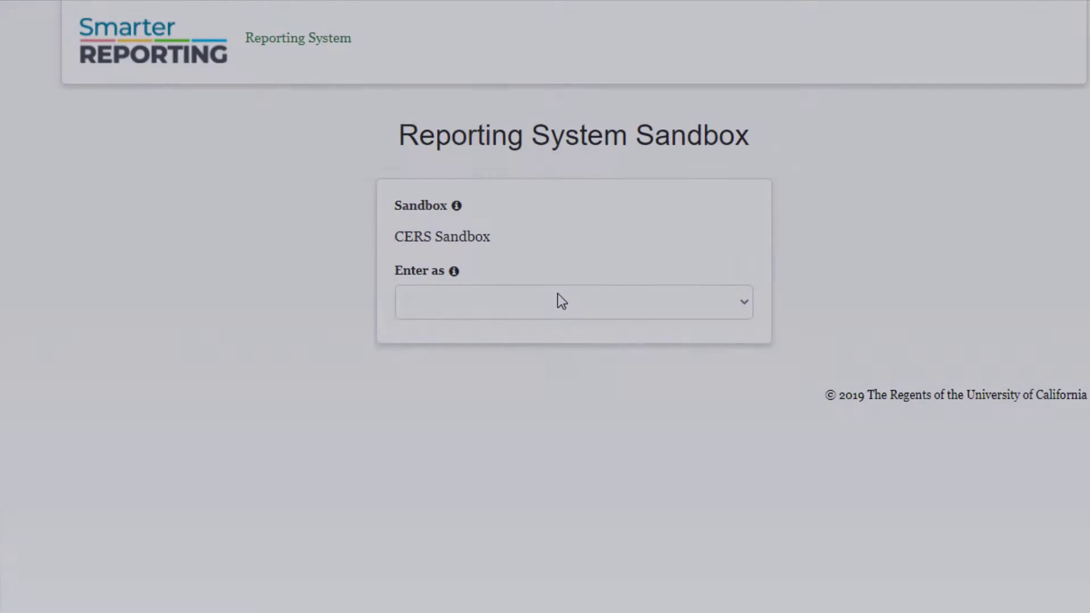
left_click(559, 306)
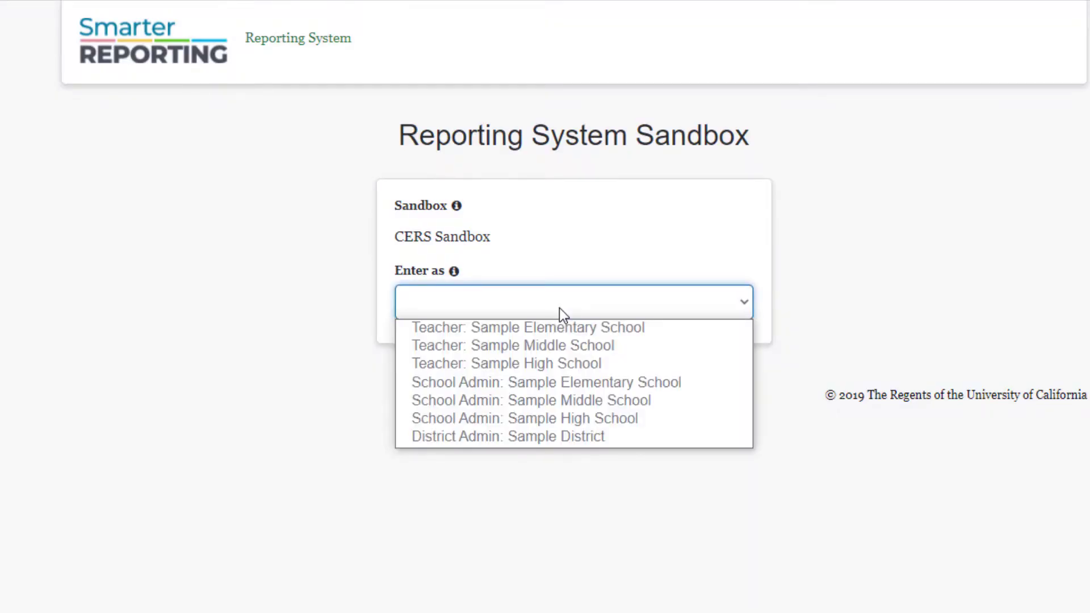
Step: Enter the sandbox as School Admin: Sample High School, then as District Admin: Sample District
left_click(604, 418)
left_click(608, 366)
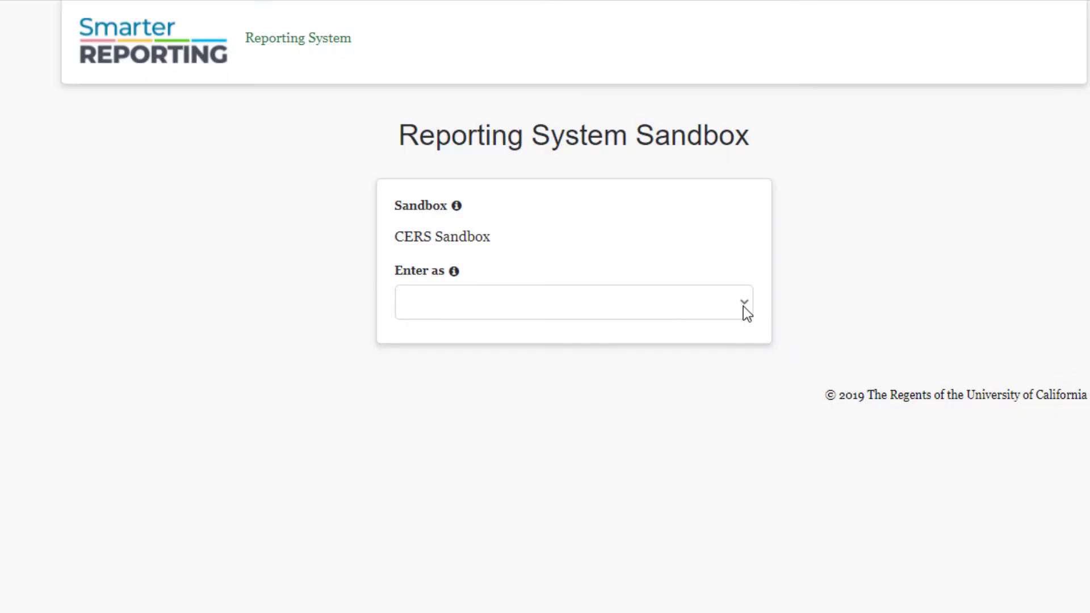
left_click(744, 306)
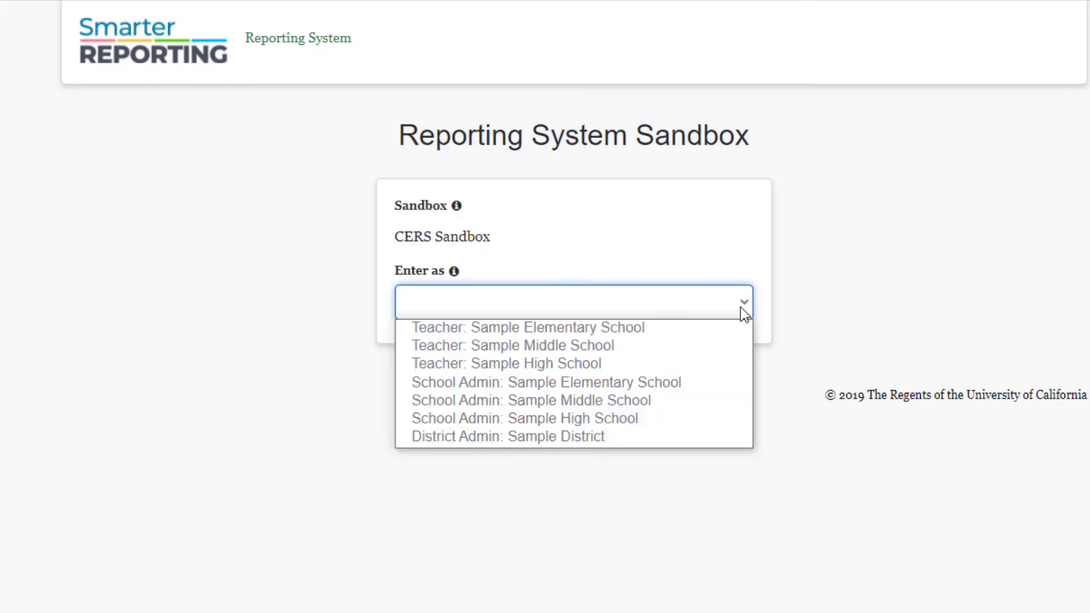
left_click(599, 437)
left_click(628, 373)
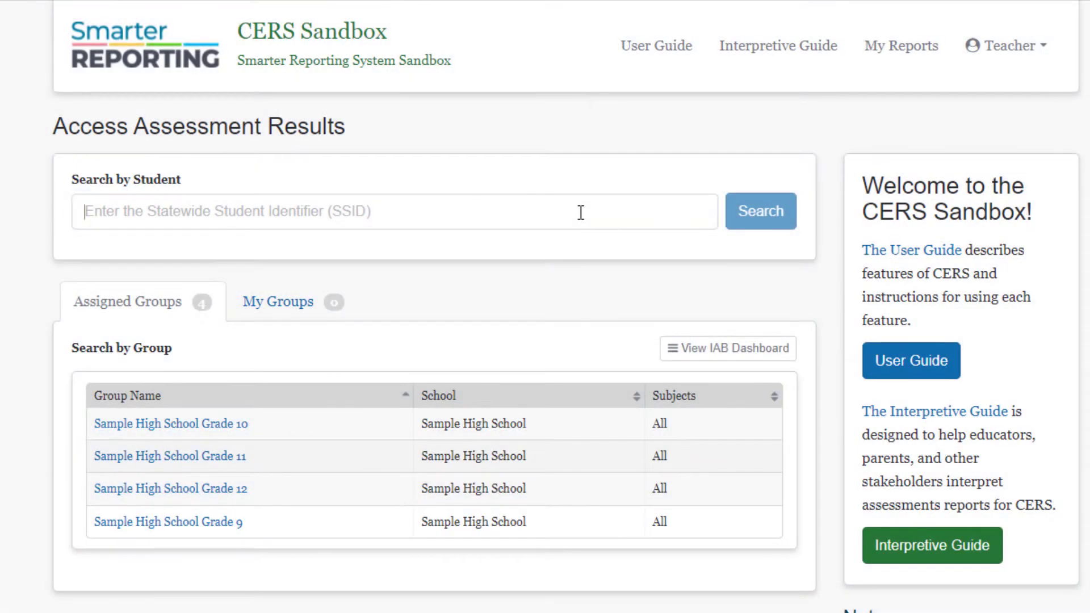
Step: Search by the student's SSID to open their Test History Report
left_click(581, 213)
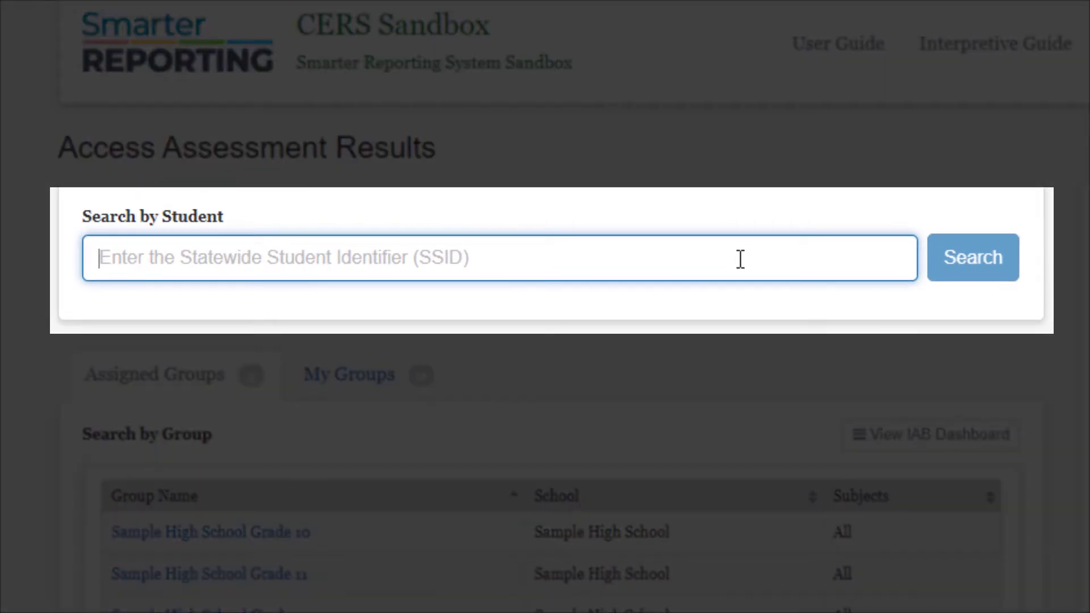
type("50000")
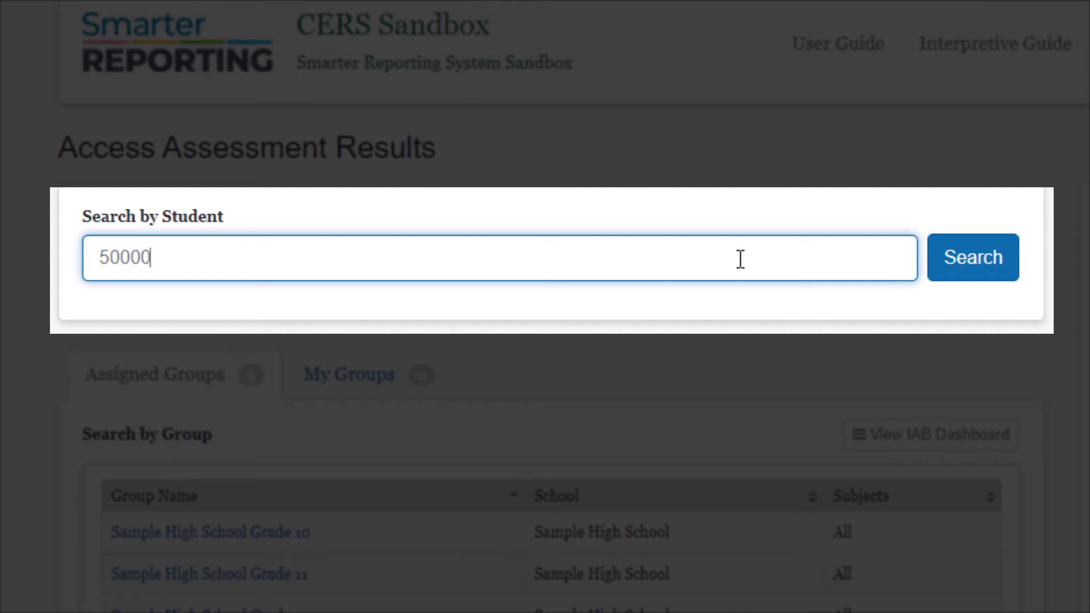
type("07163")
left_click(979, 265)
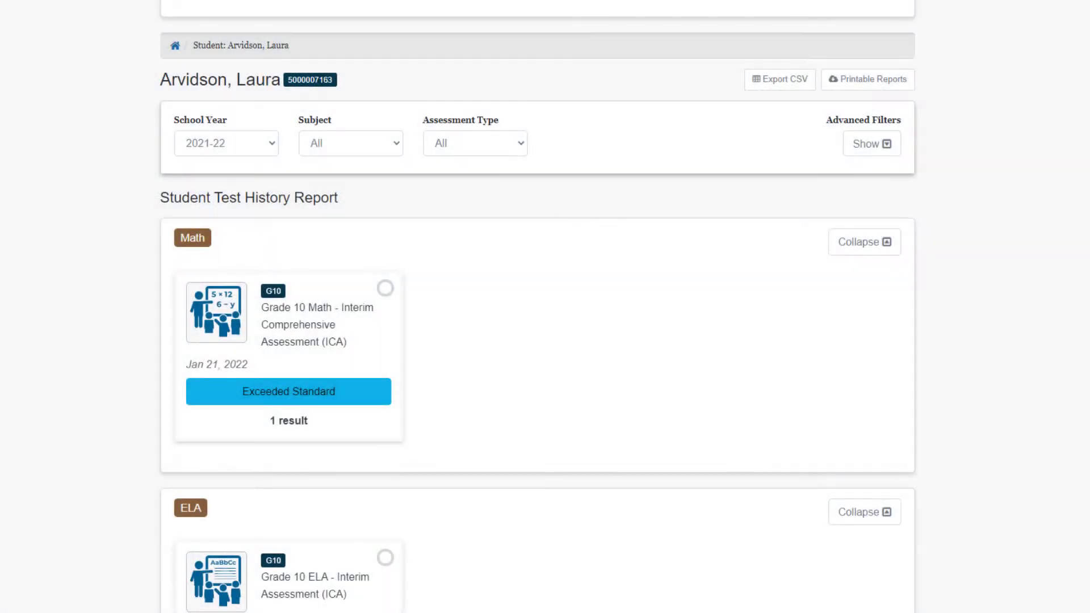
Step: Scroll through the student's Math, ELA, CAST and CSA results, then show Advanced Filters
left_click(864, 512)
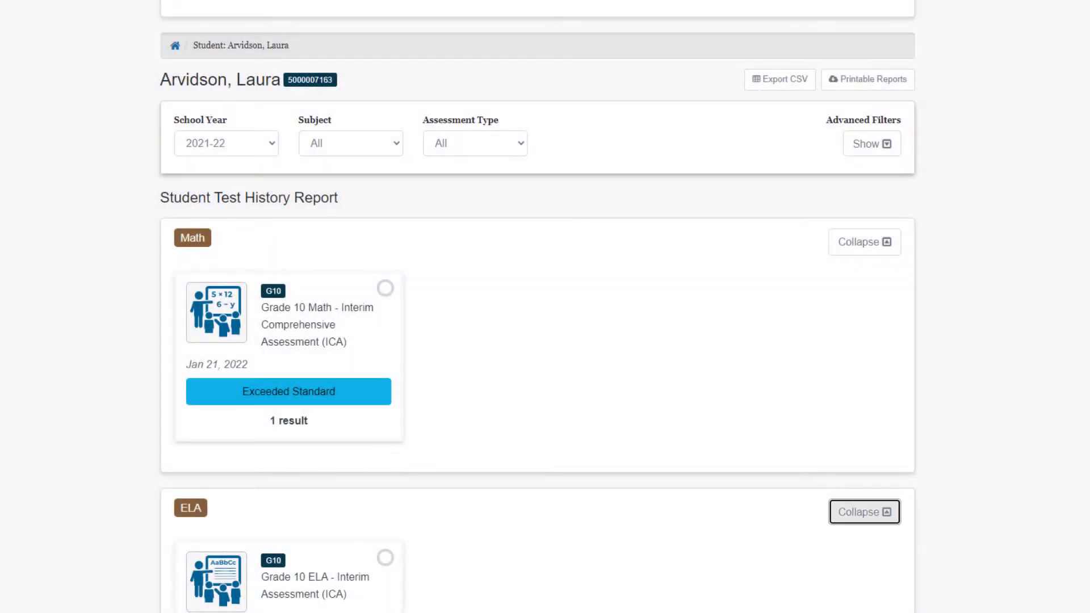
scroll(538, 307, "down", 5)
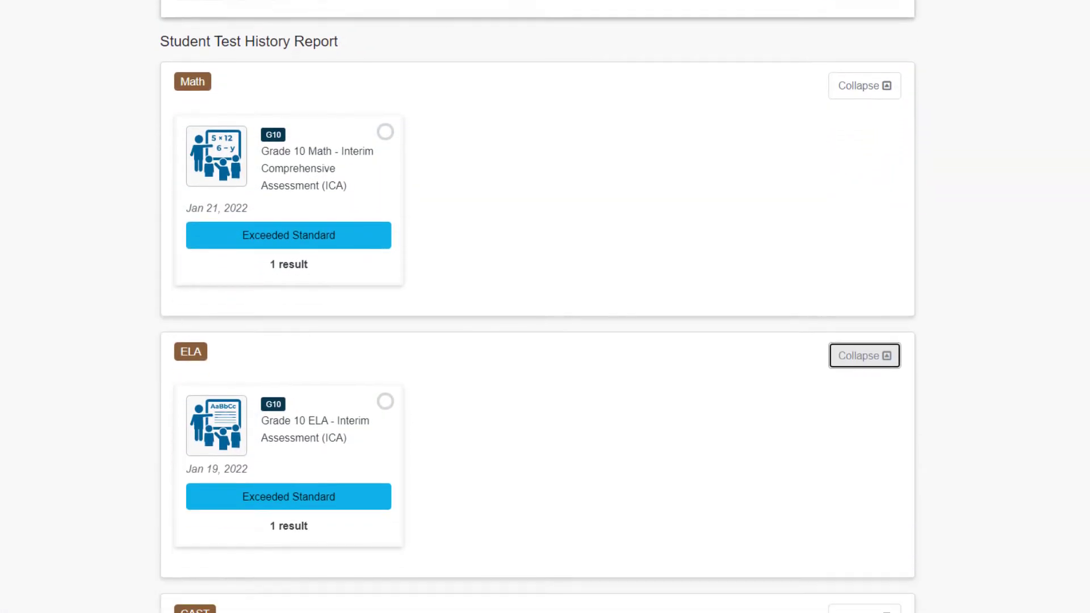
scroll(539, 306, "down", 6)
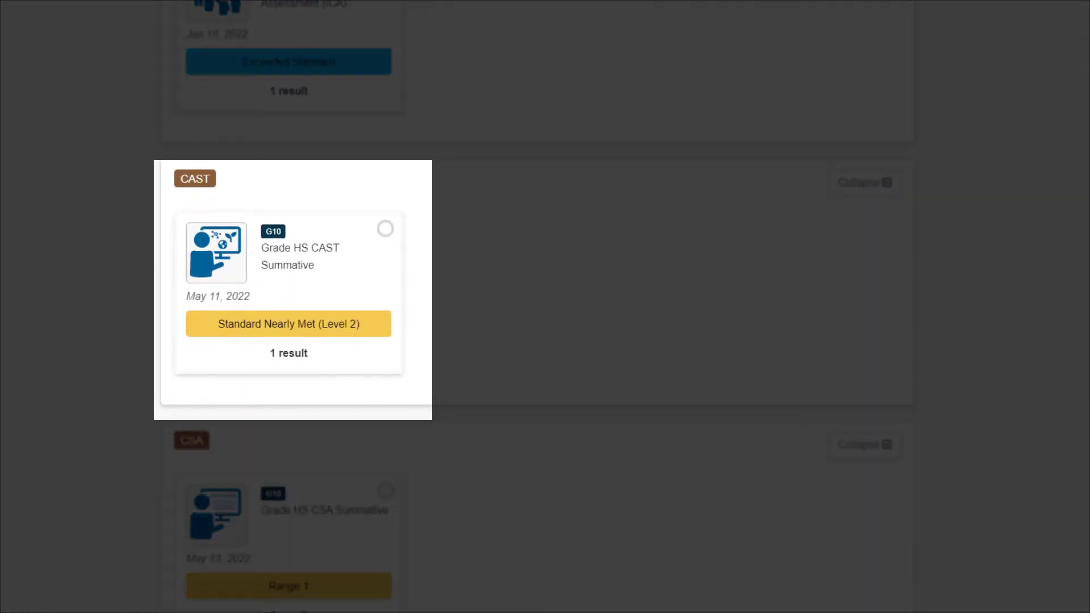
scroll(538, 306, "up", 5)
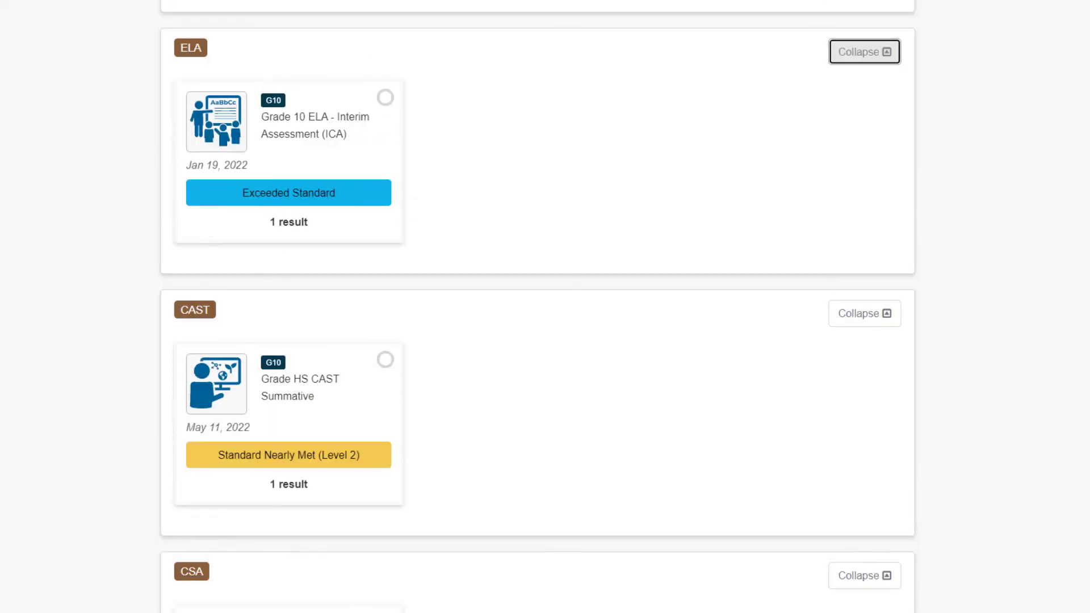
scroll(538, 307, "up", 3)
scroll(537, 306, "up", 2)
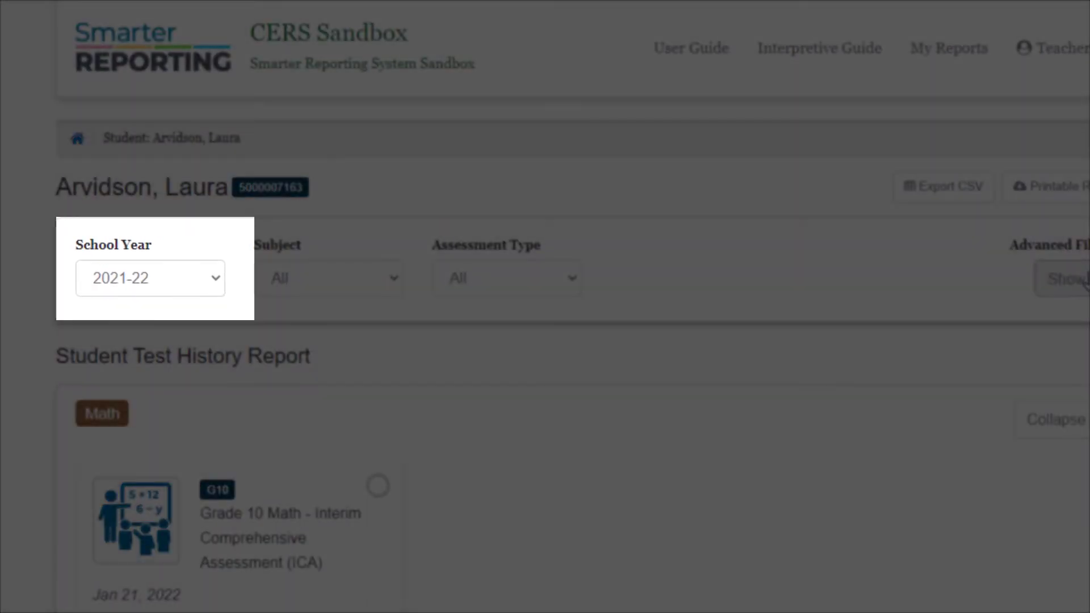
left_click(1057, 278)
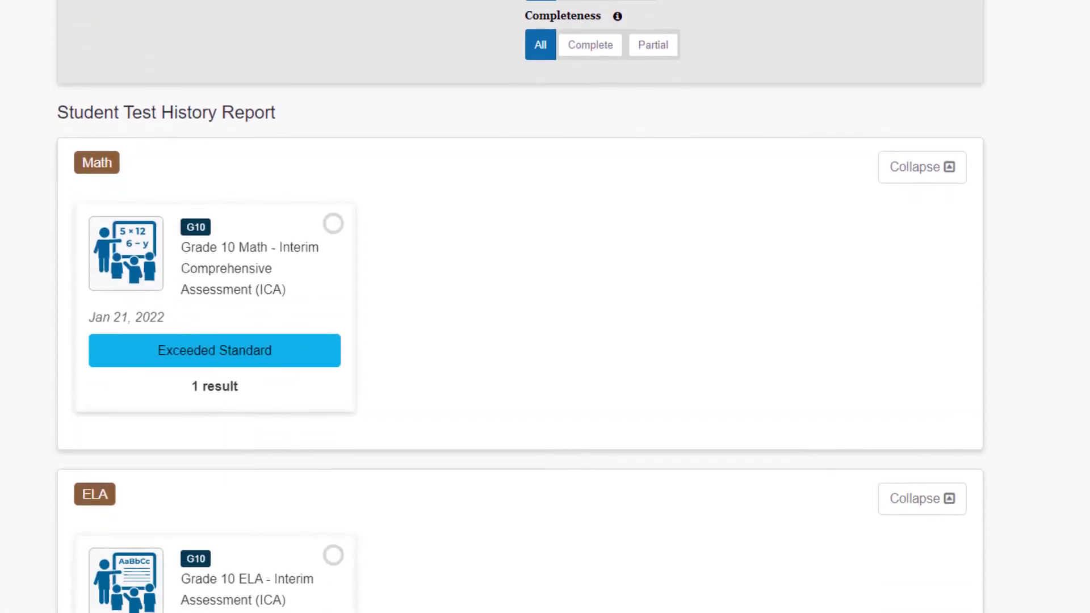
Step: Open the Grade 10 Math ICA details and view the student's responses for Jan 21, 2022
left_click(318, 289)
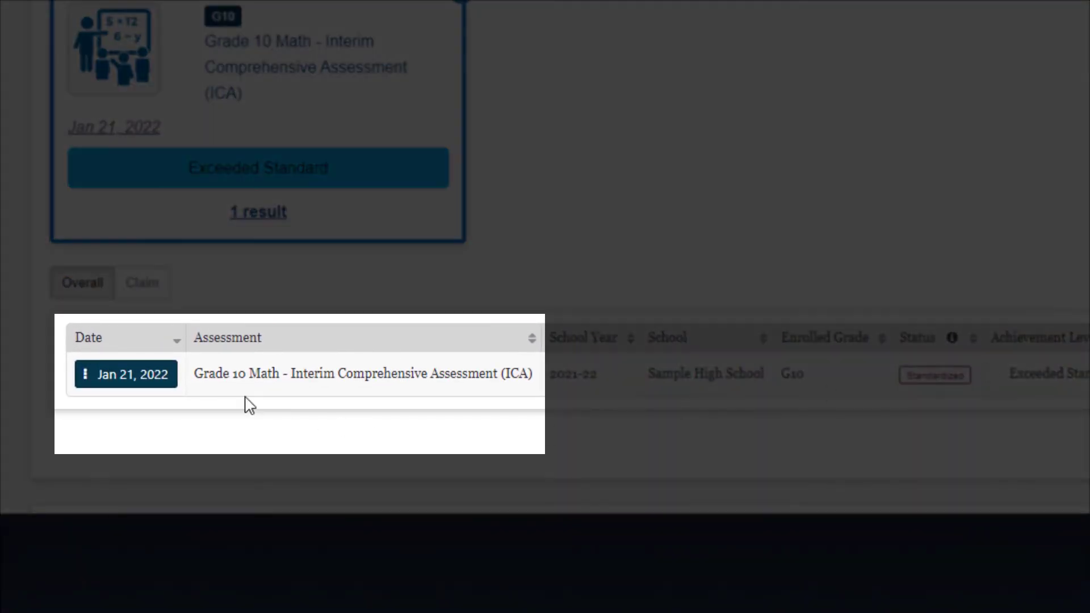
left_click(88, 377)
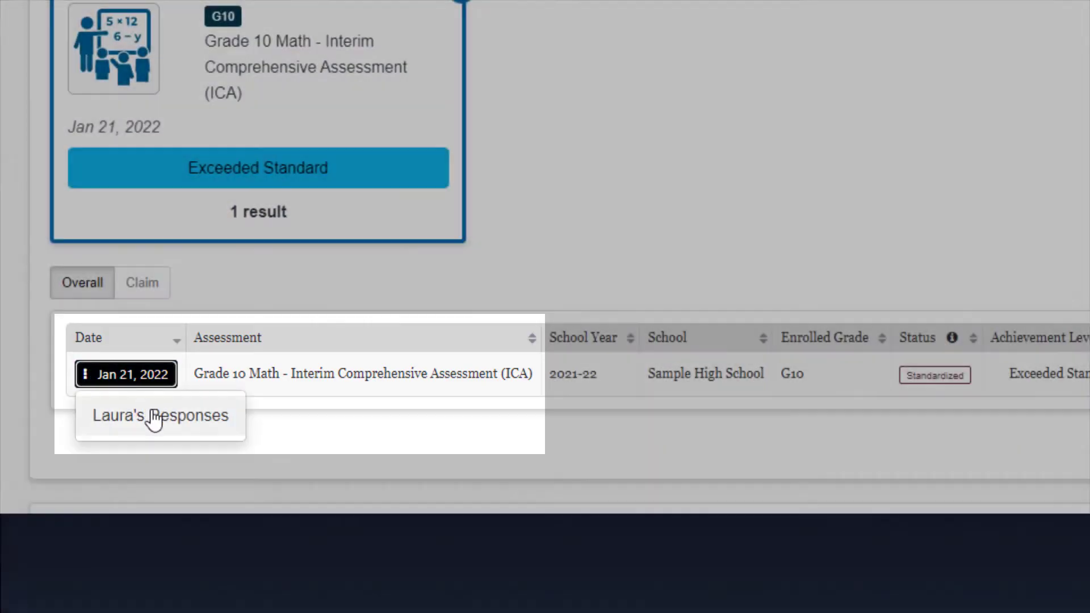
left_click(151, 417)
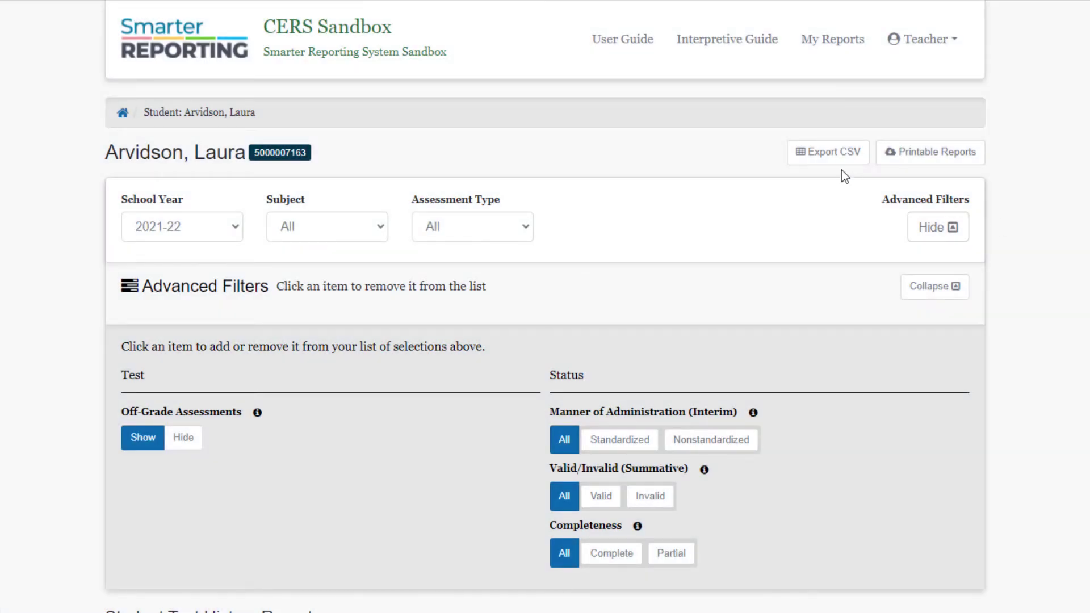
Step: Create a printable report for the student and open its actions in My Reports
left_click(830, 161)
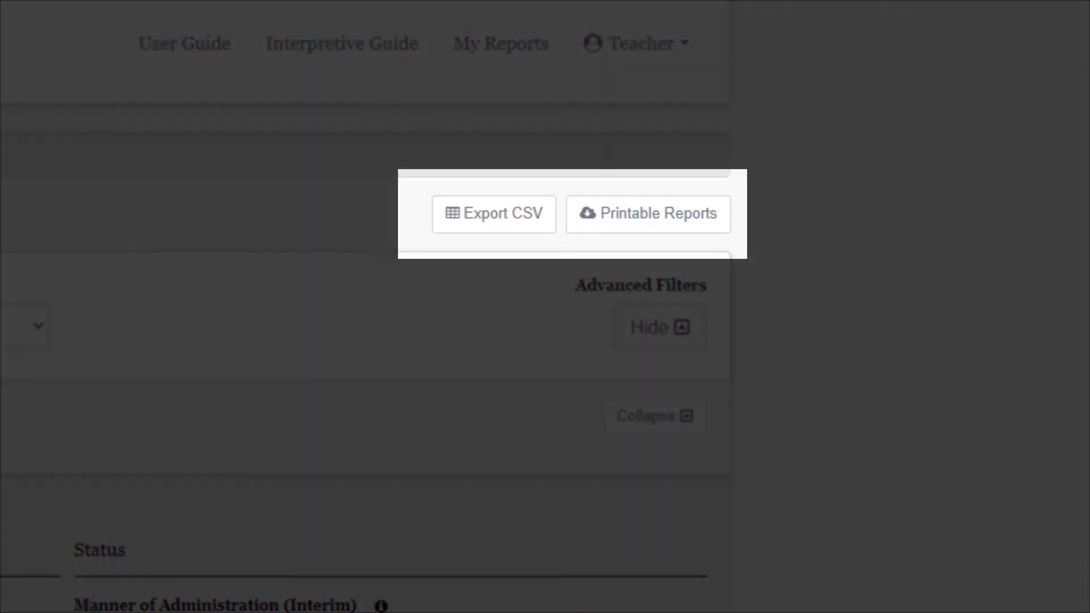
left_click(688, 224)
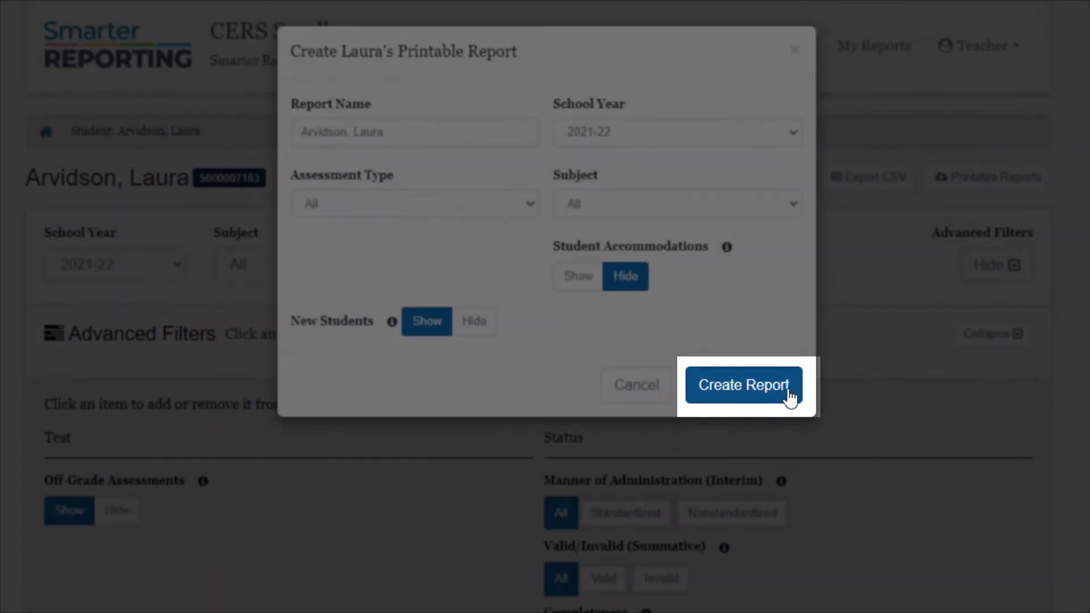
left_click(732, 393)
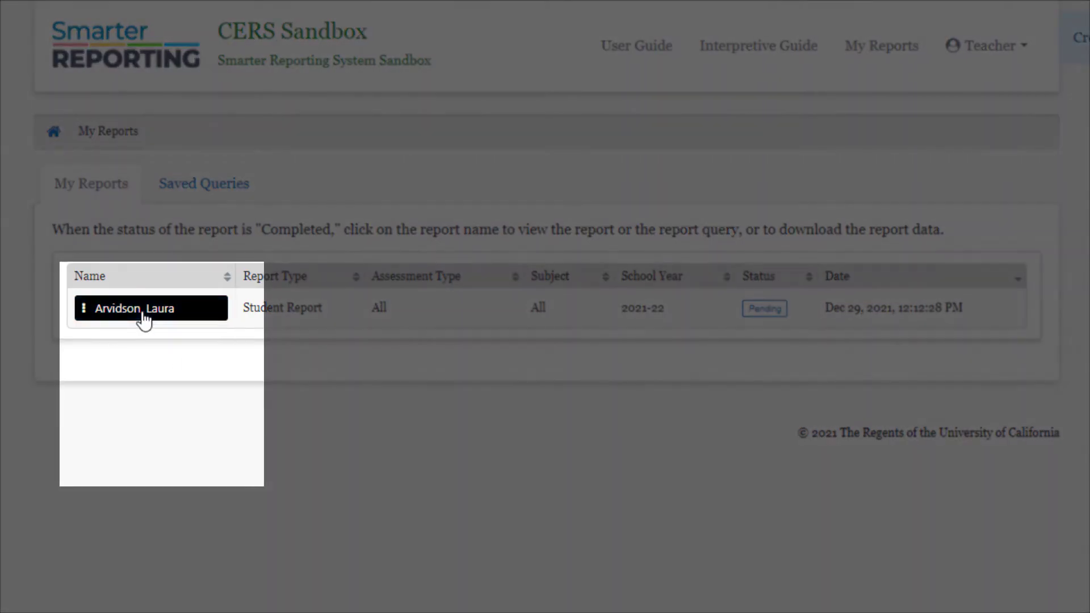
left_click(142, 312)
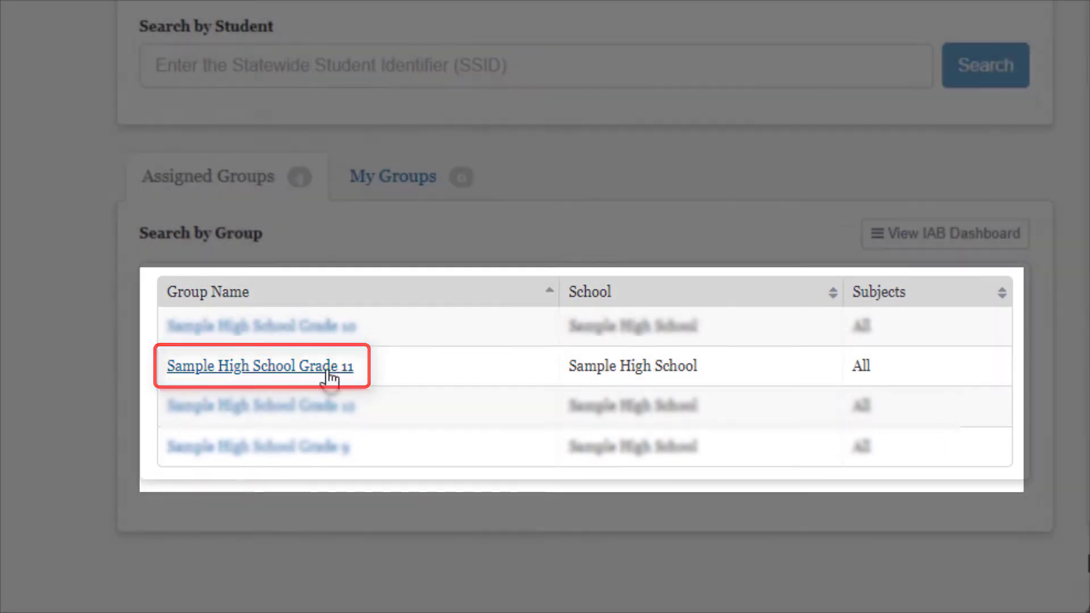
Step: Open Sample High School Grade 11 results and add Grade 11 ELA ICA and ELA Summative
left_click(328, 372)
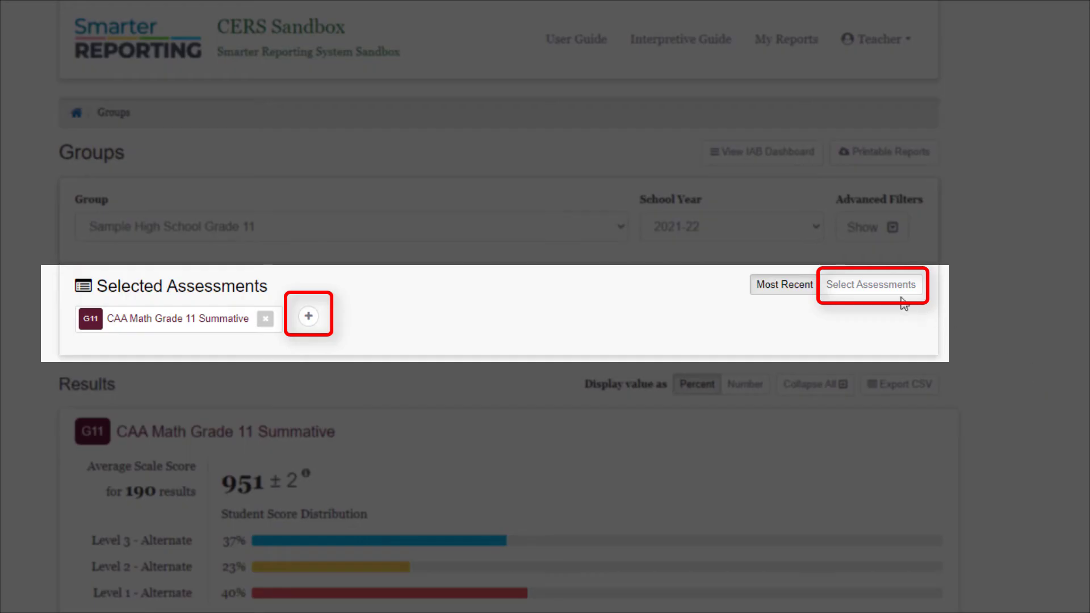
left_click(881, 294)
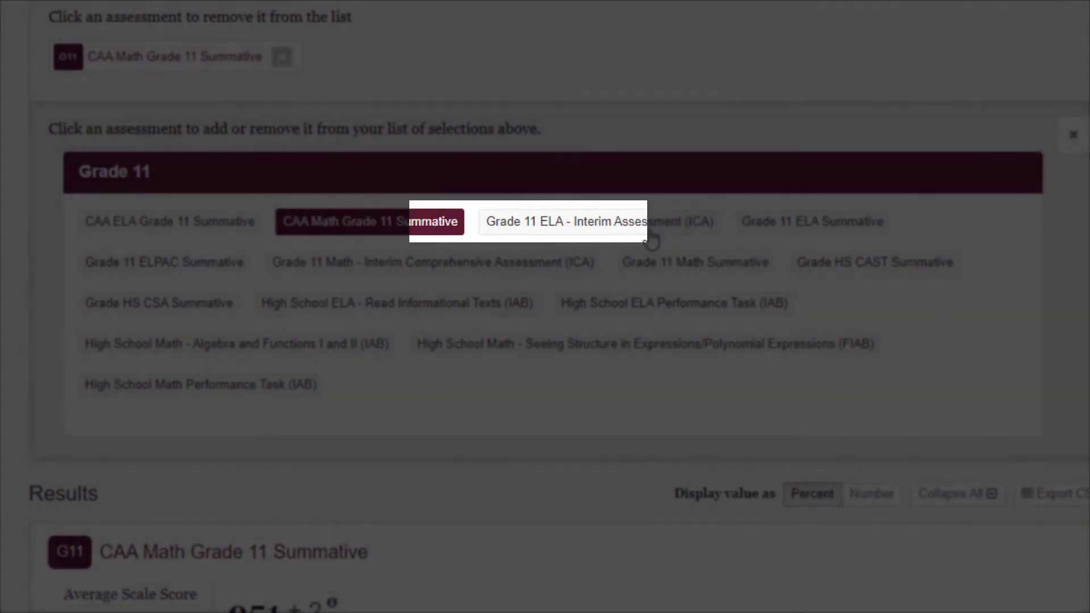
left_click(651, 238)
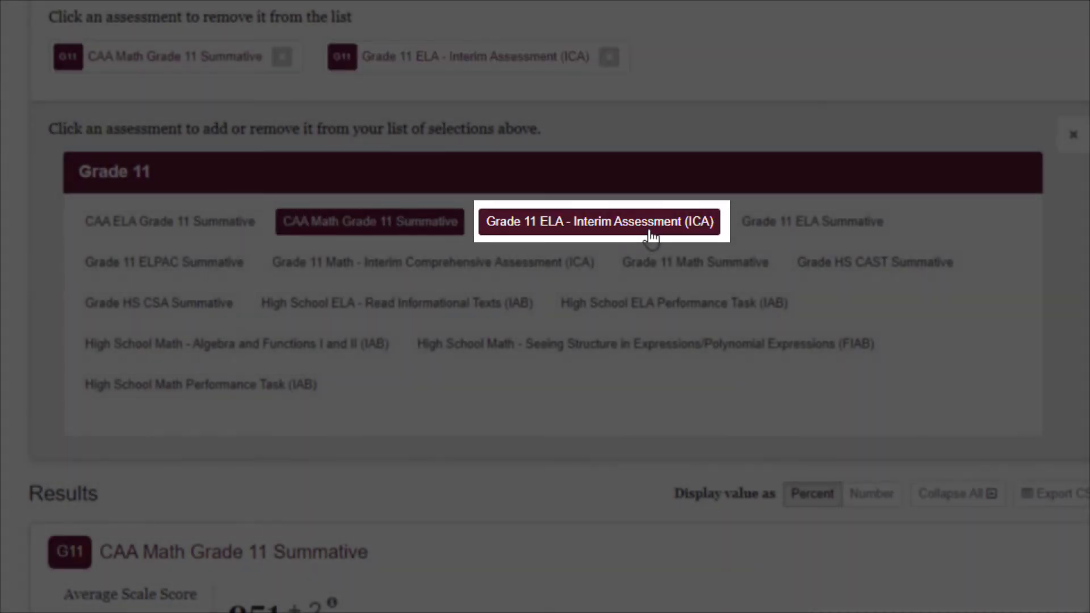
left_click(818, 239)
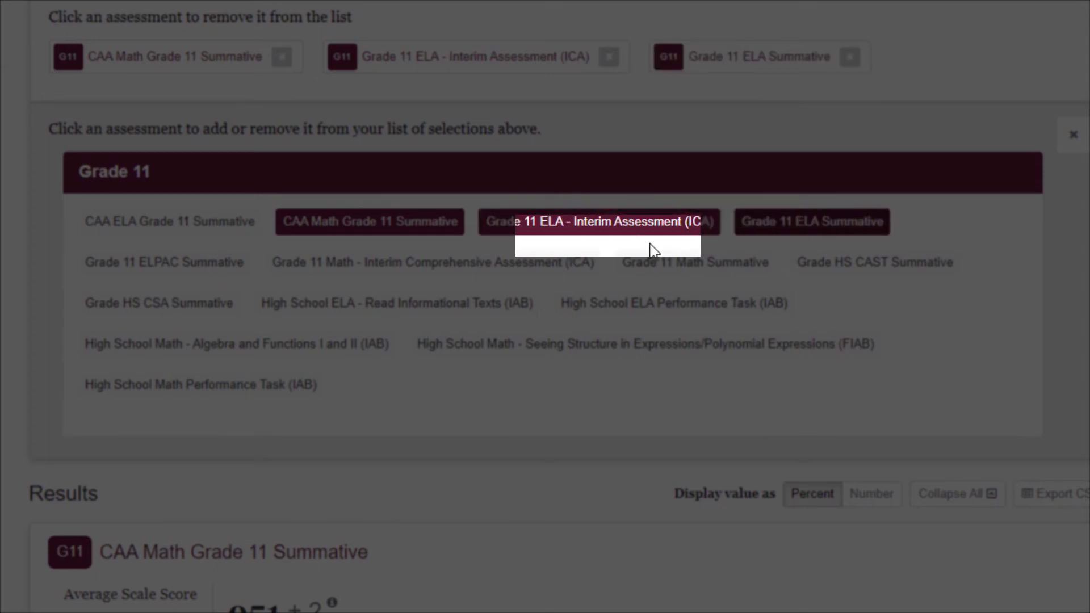
Step: Add Grade 11 ELPAC, HS CAST, HS CSA Summatives and High School ELA Performance Task (IAB)
left_click(180, 275)
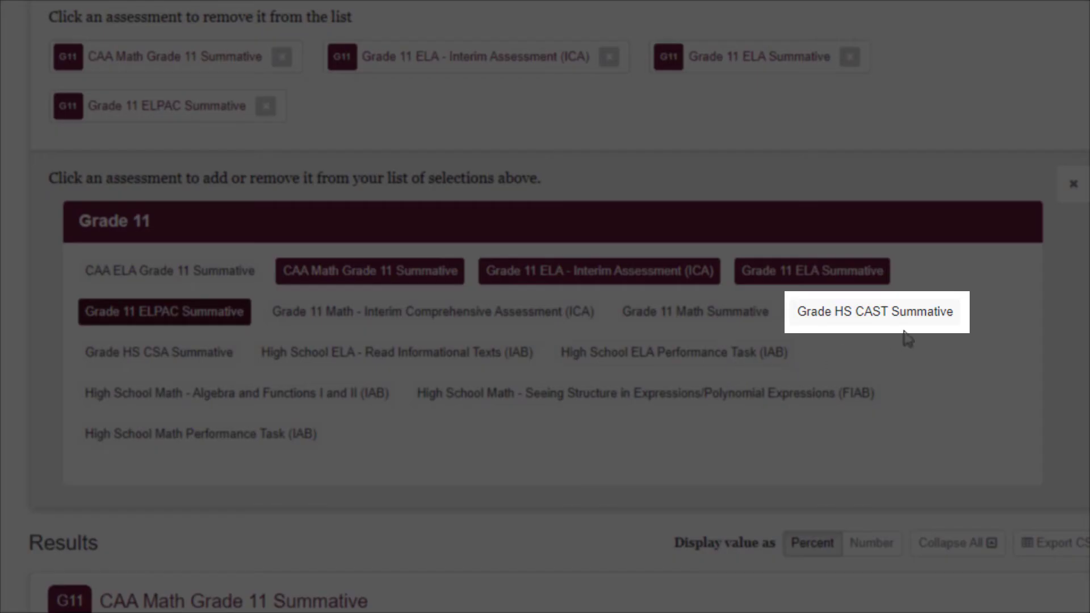
left_click(887, 322)
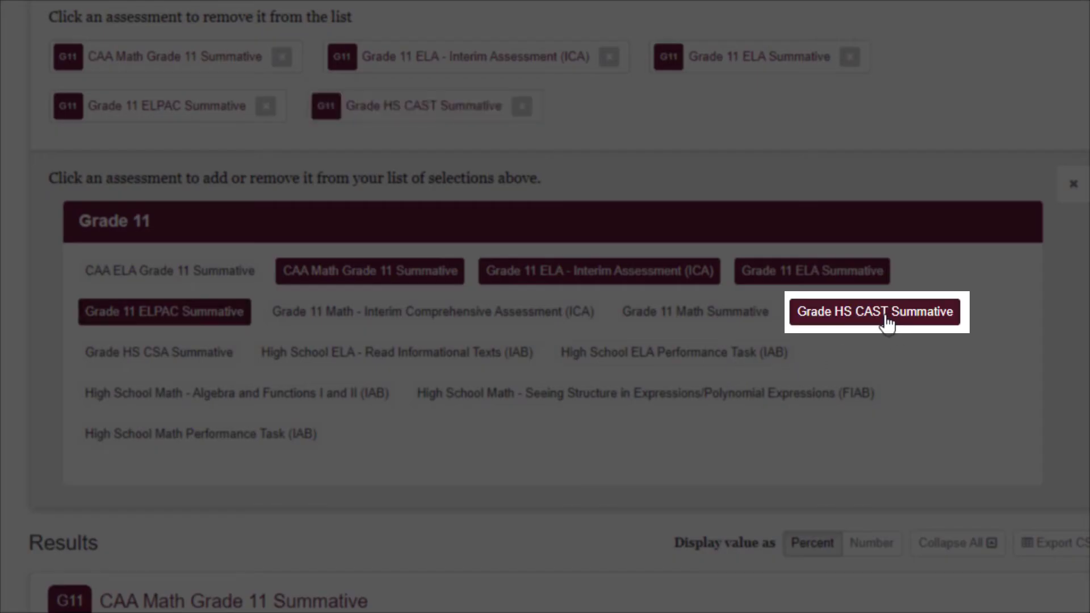
left_click(152, 364)
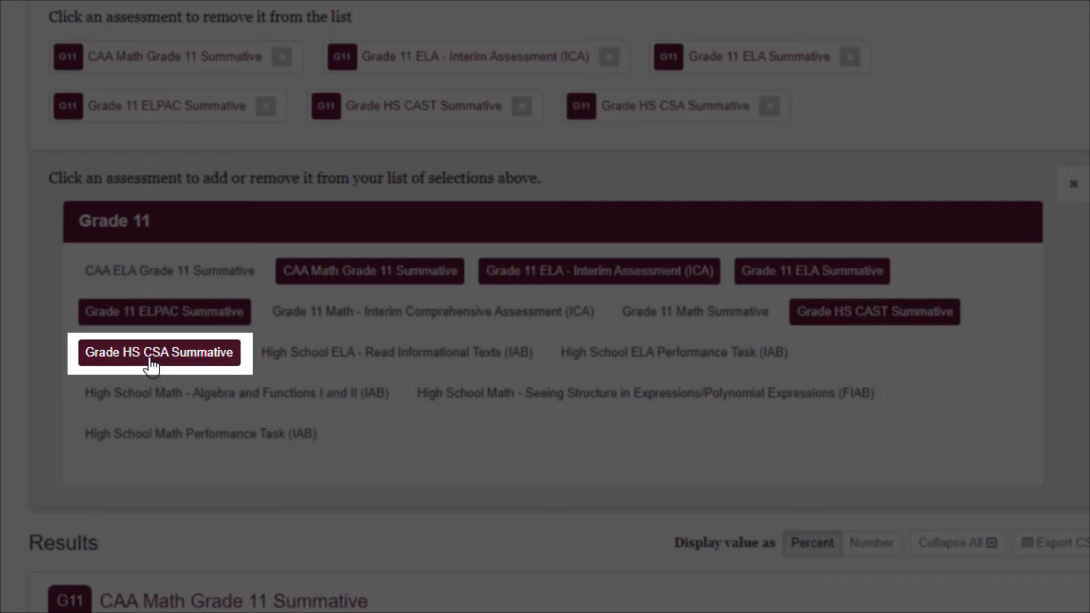
left_click(659, 364)
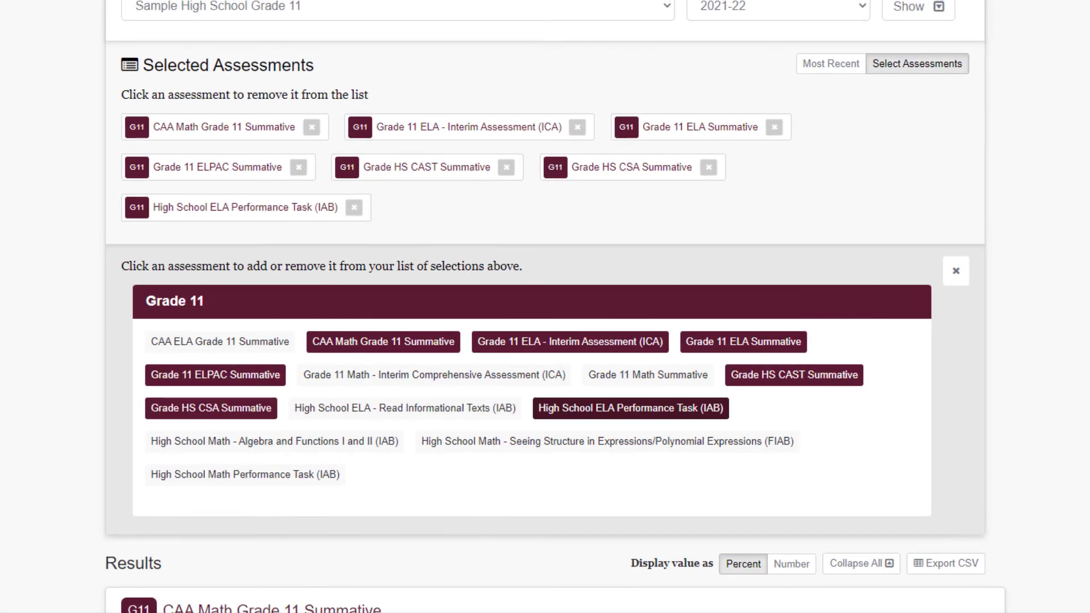
scroll(554, 307, "down", 9)
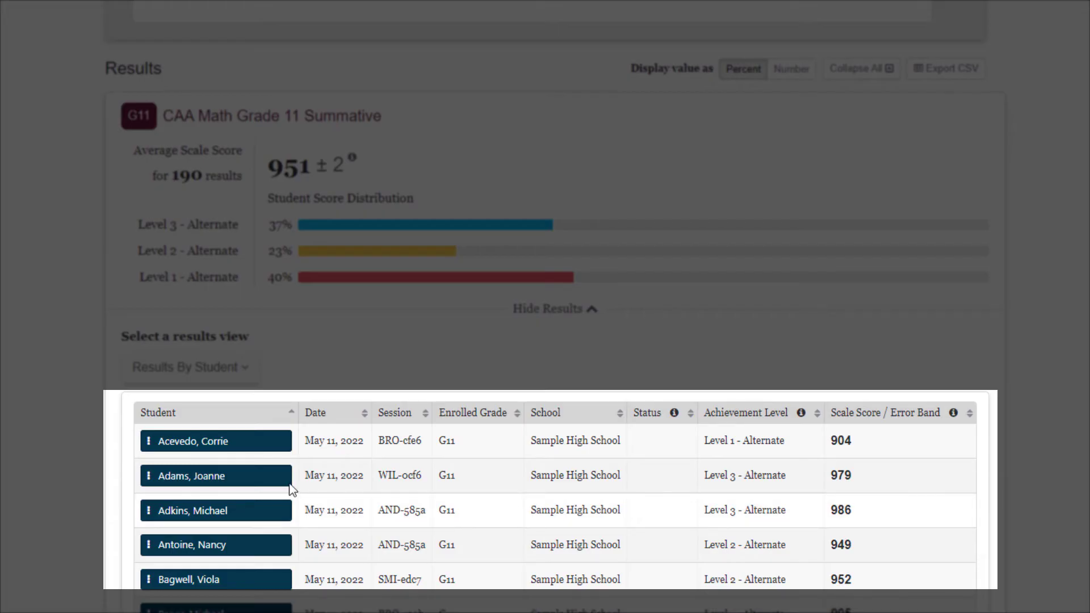
left_click(148, 447)
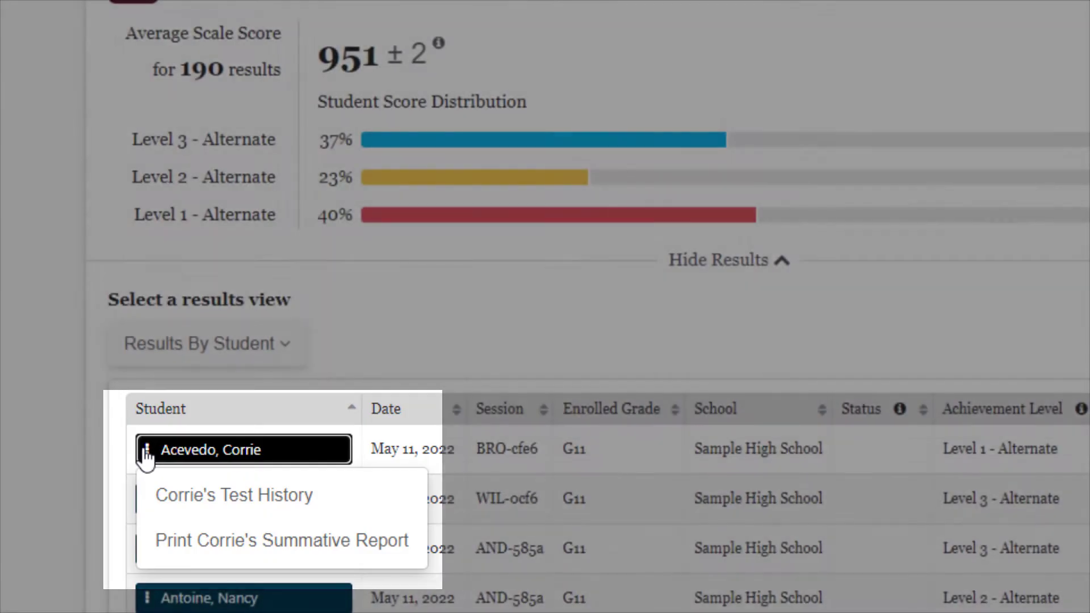
key("Escape")
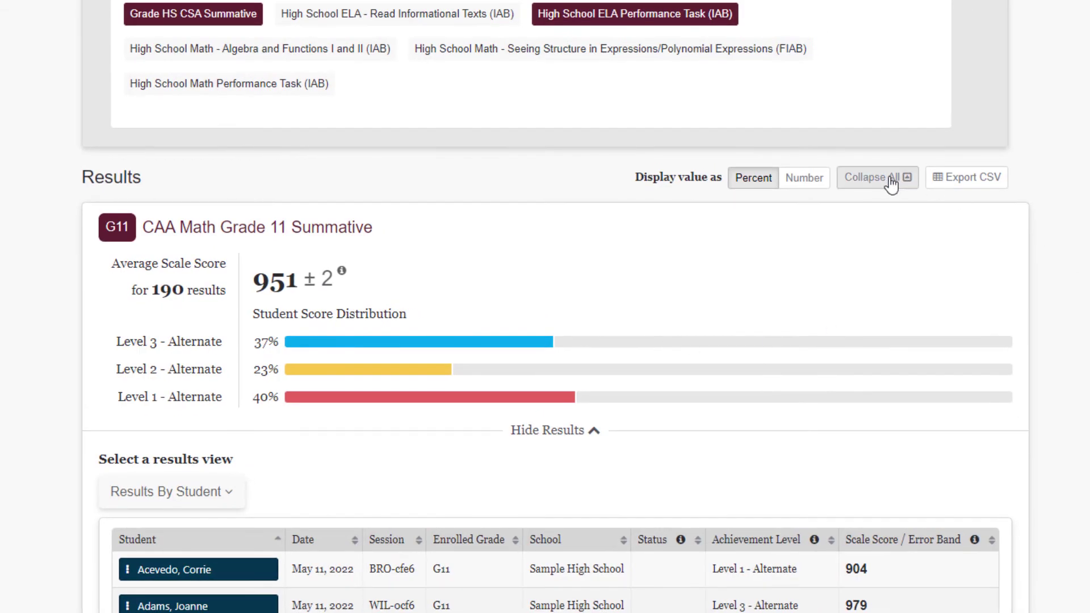
Step: Collapse all assessments' detailed results
left_click(902, 185)
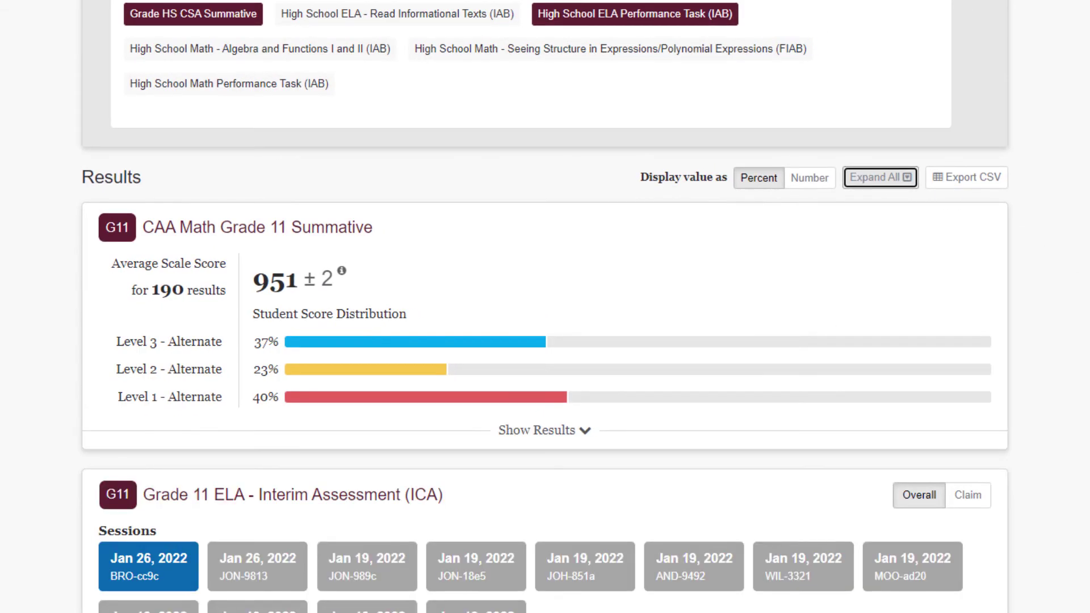
scroll(545, 307, "down", 4)
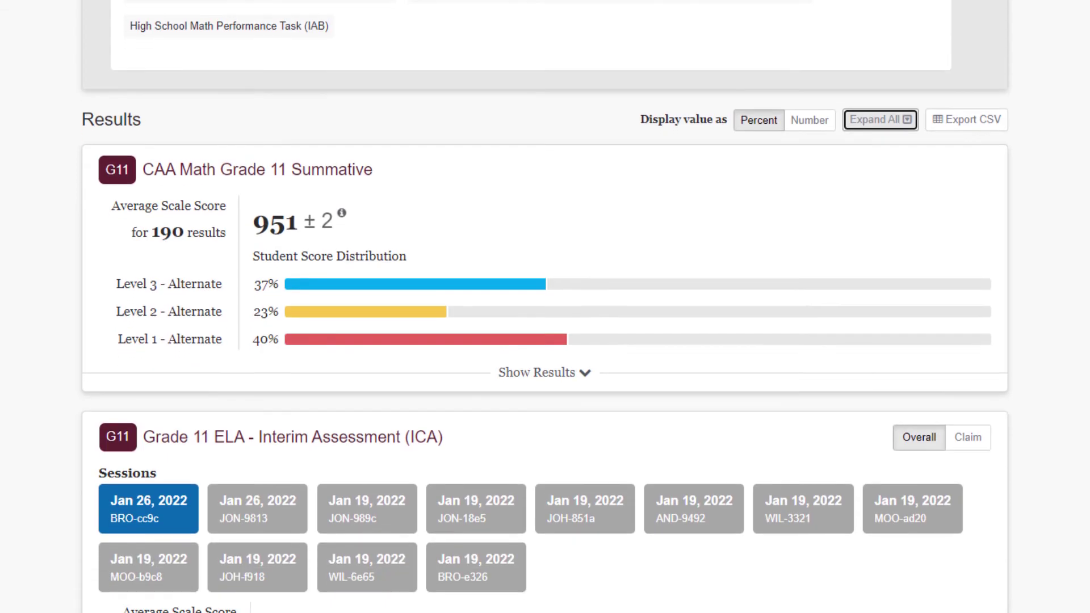
scroll(545, 306, "down", 2)
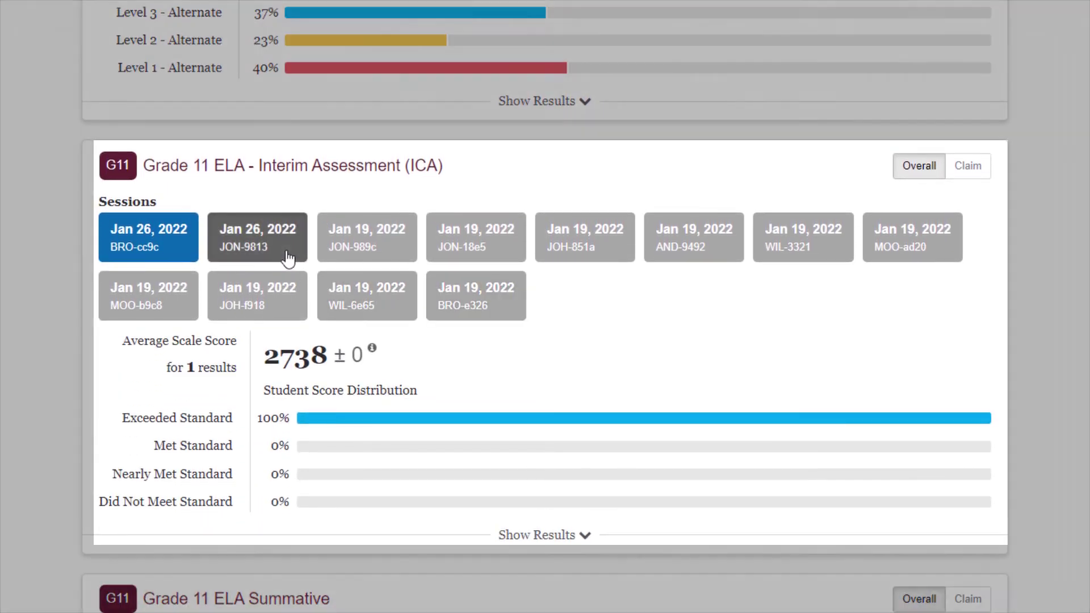
Step: Combine ELA ICA sessions JON-9813, JON-989c, JON-18e5 and JOH-851a and view results by claim
left_click(287, 258)
left_click(392, 254)
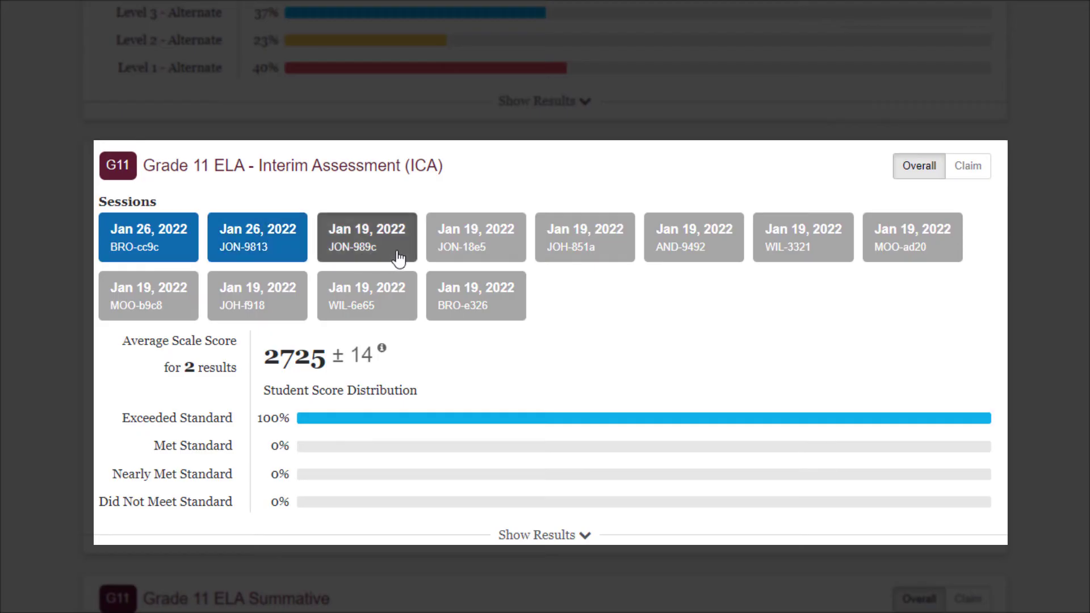
left_click(501, 263)
left_click(623, 264)
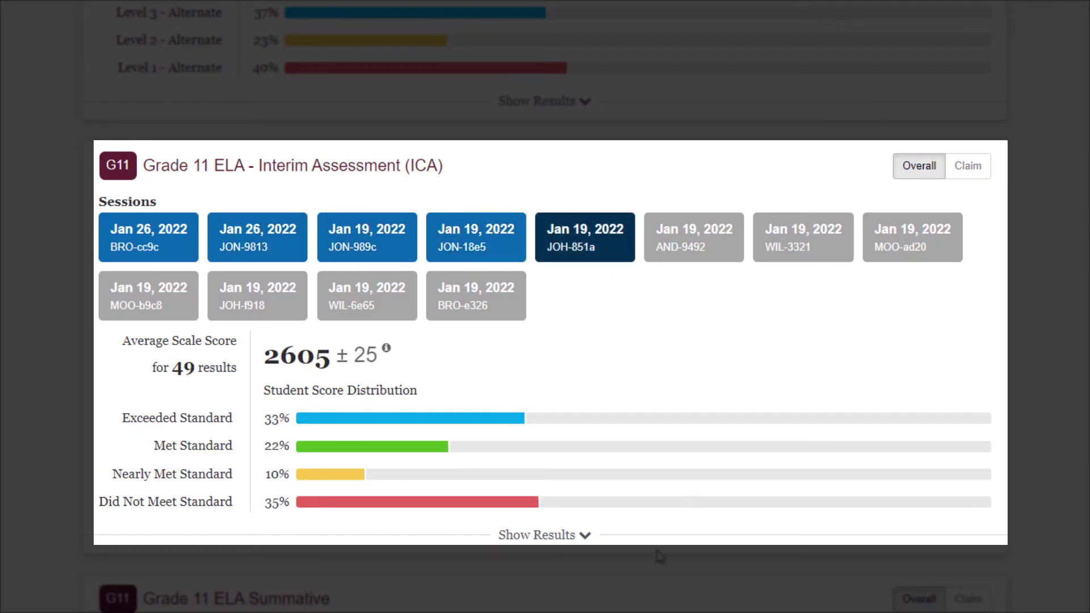
left_click(968, 166)
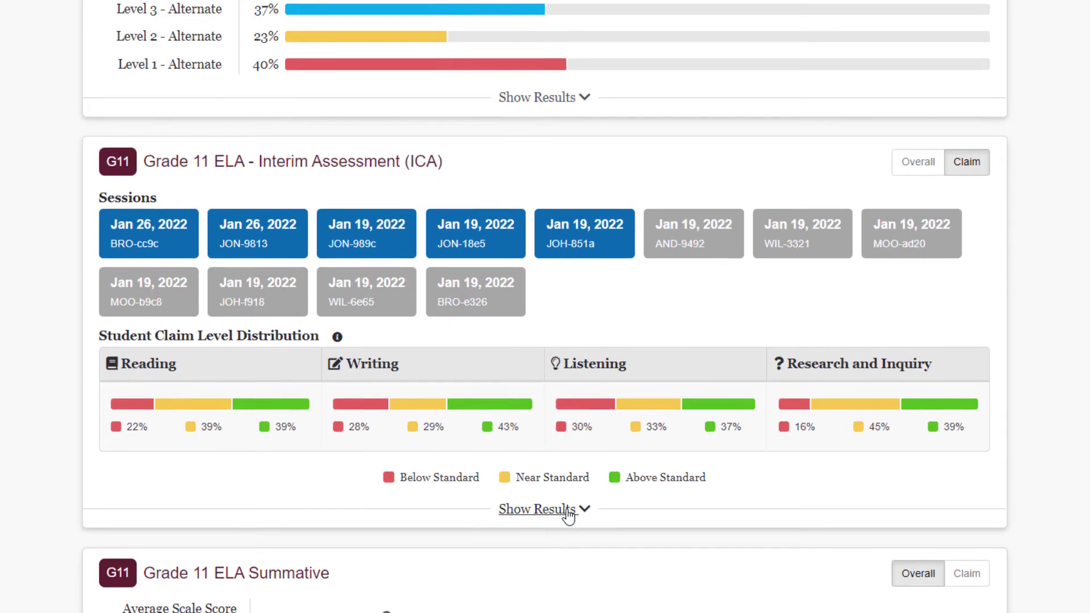
Step: Switch Grade 11 ELA ICA details to Results By Item, inspect item 1's student points, then hide them
left_click(567, 512)
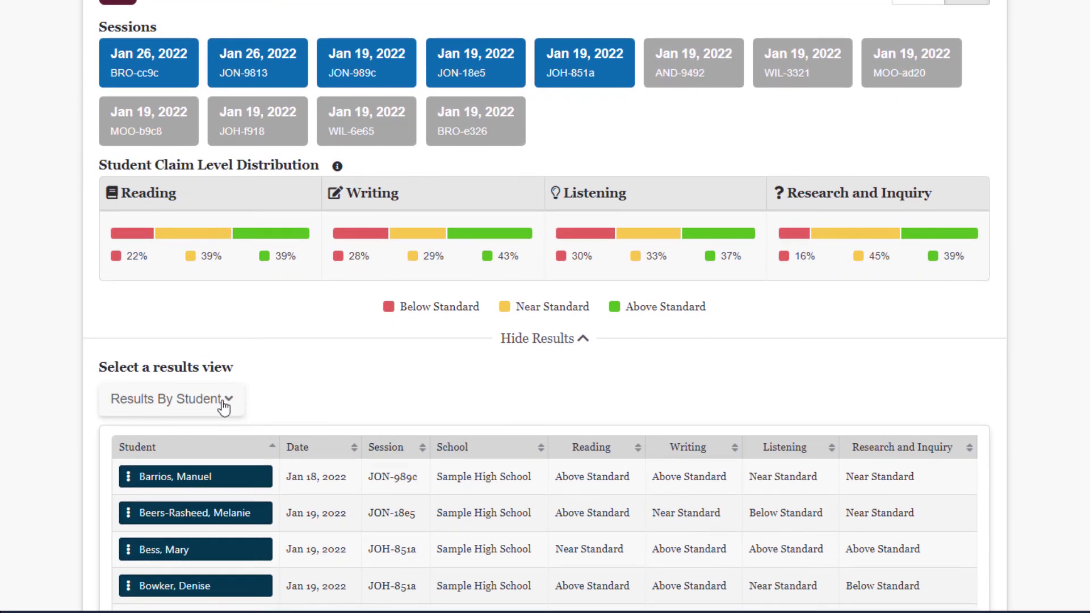
left_click(224, 407)
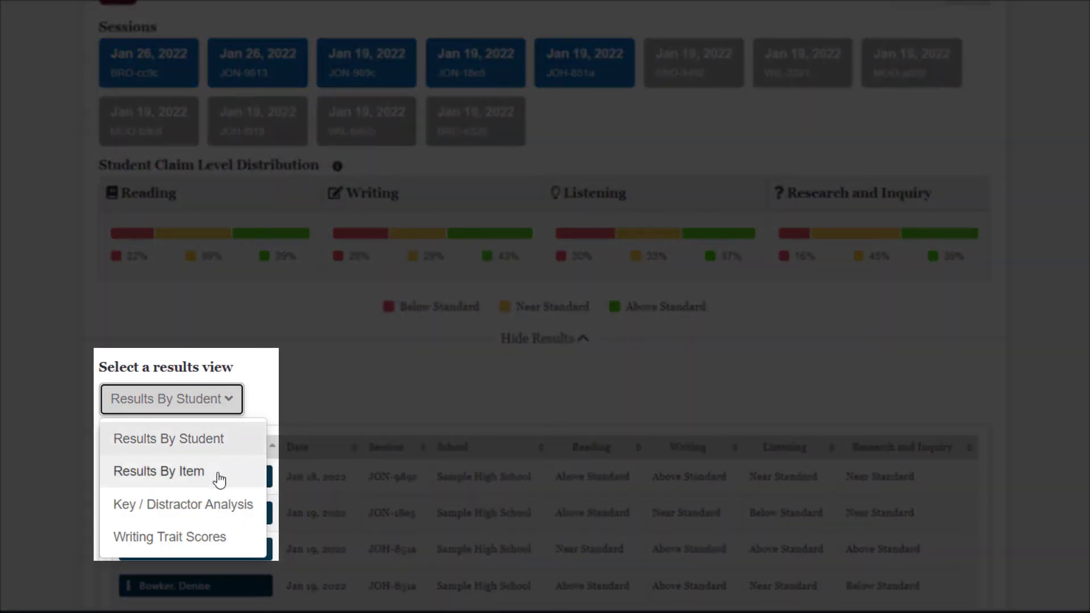
left_click(219, 478)
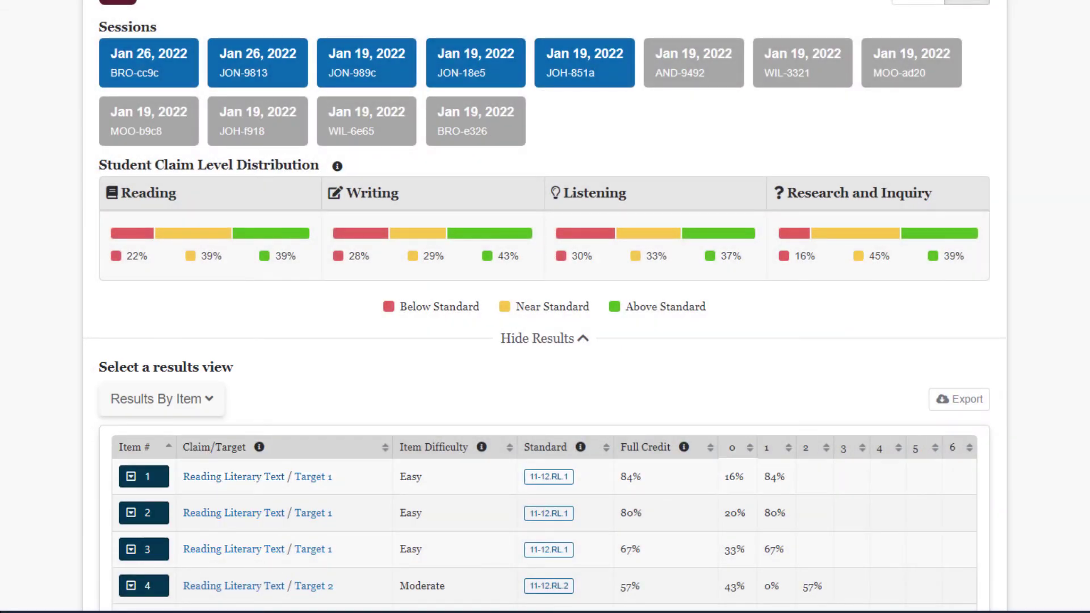
scroll(545, 307, "down", 5)
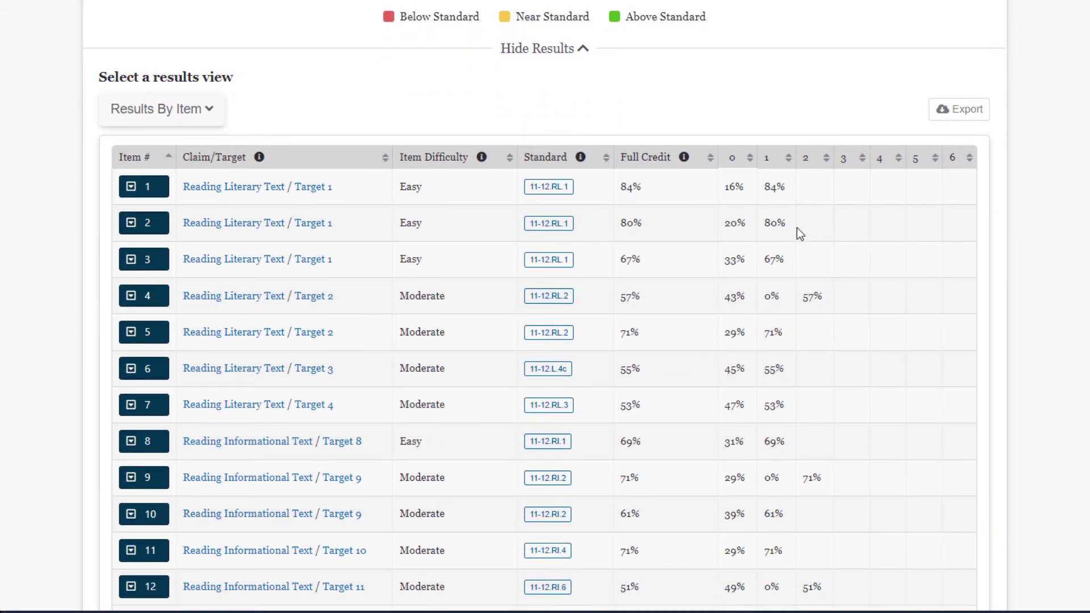
left_click(134, 193)
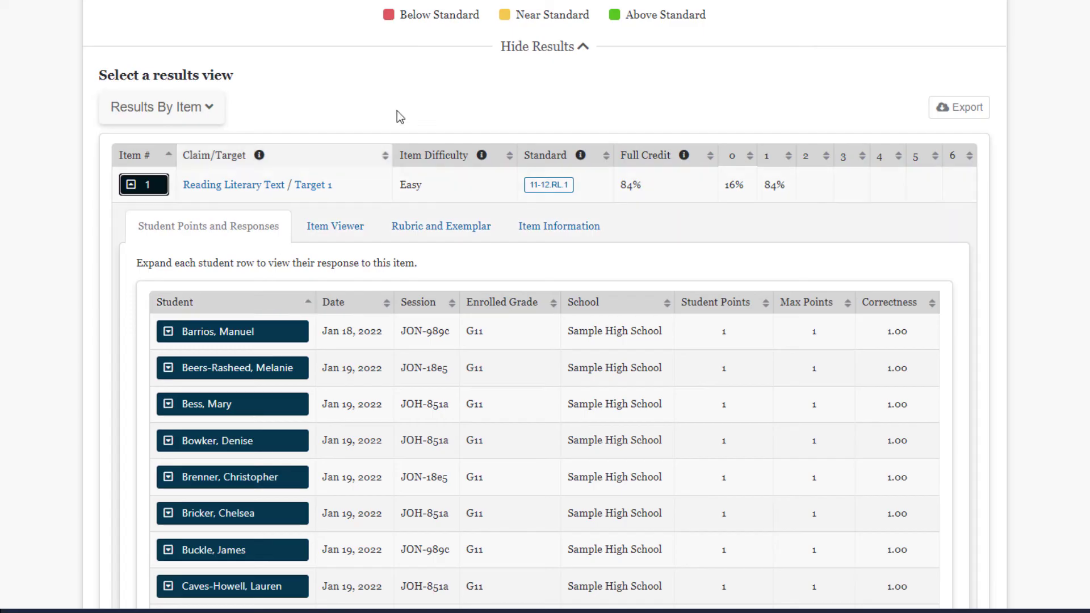
left_click(534, 50)
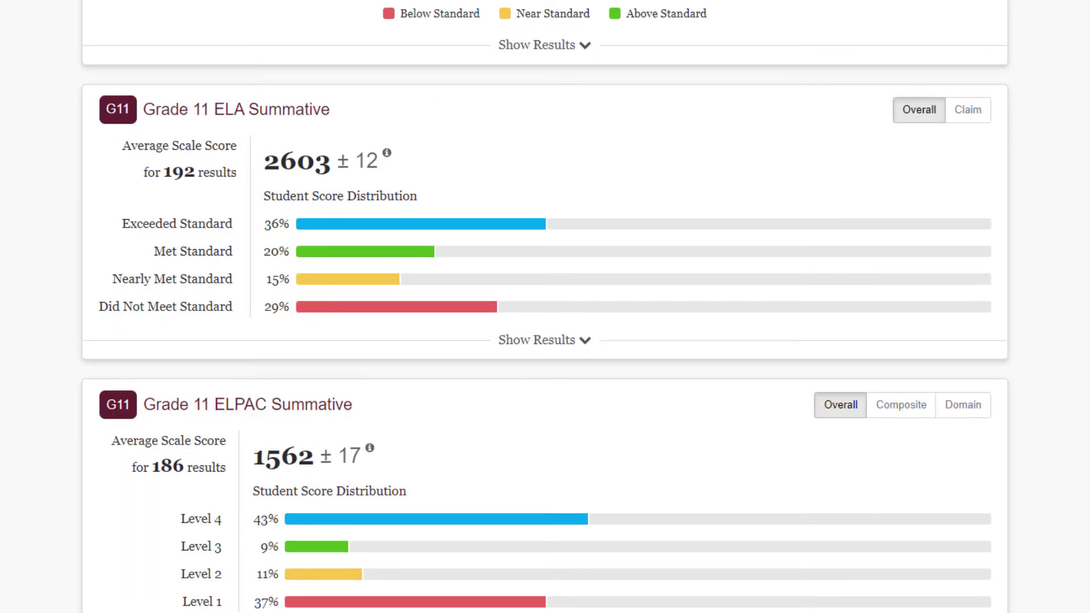
Step: Show Grade 11 ELA Summative by claim, review its Writing Trait Scores, then collapse the results
left_click(973, 111)
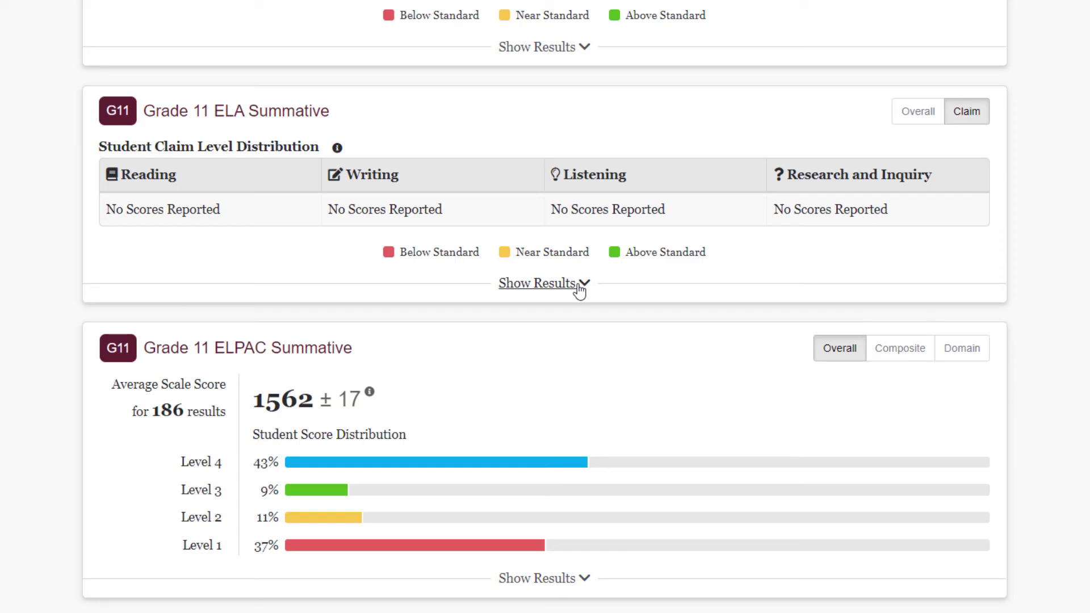
left_click(579, 290)
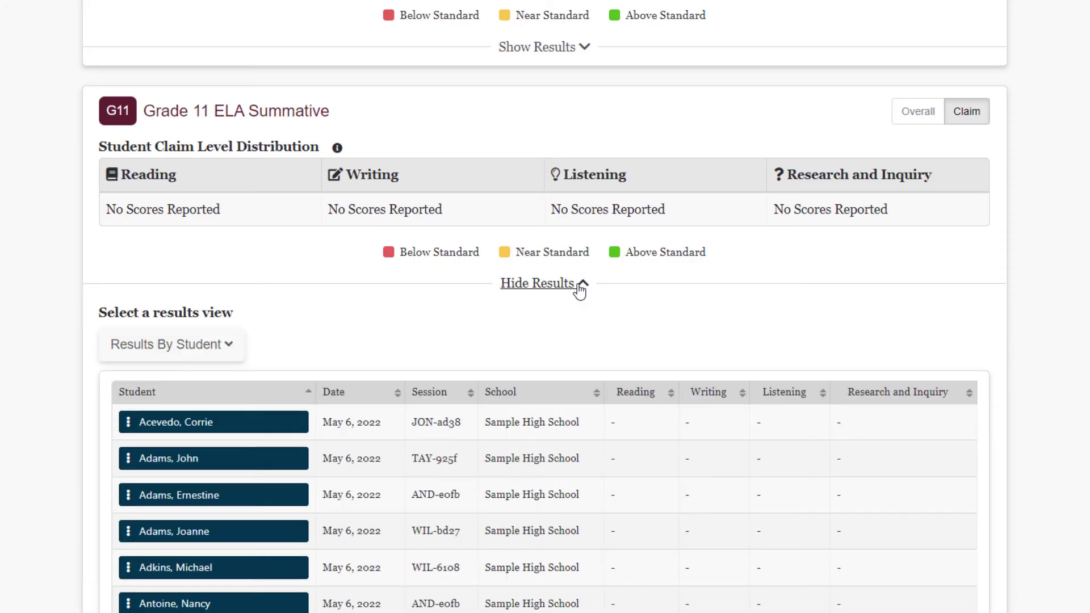
left_click(212, 351)
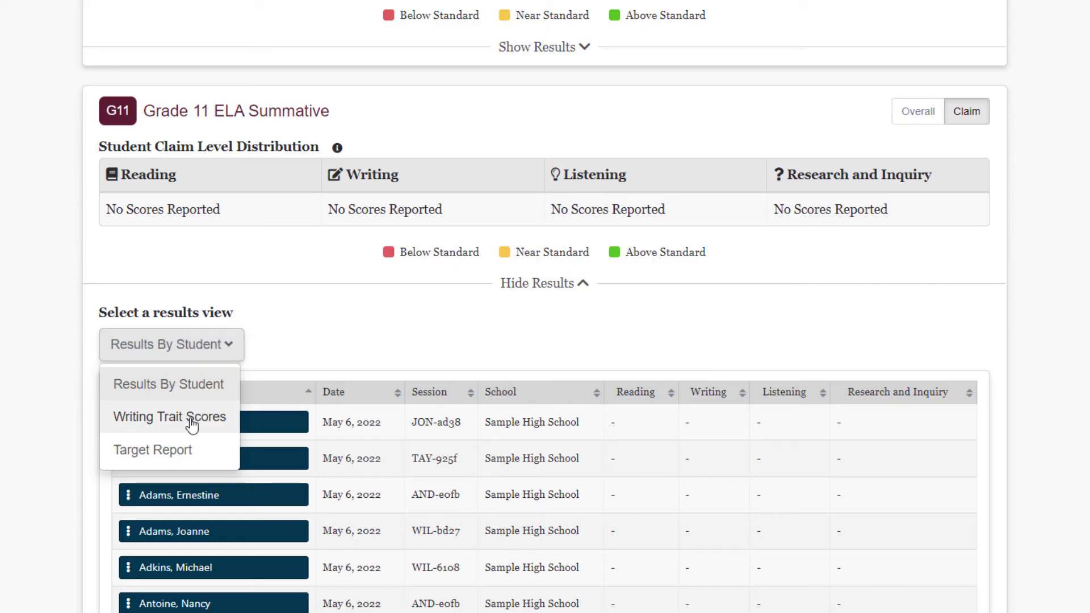
left_click(192, 425)
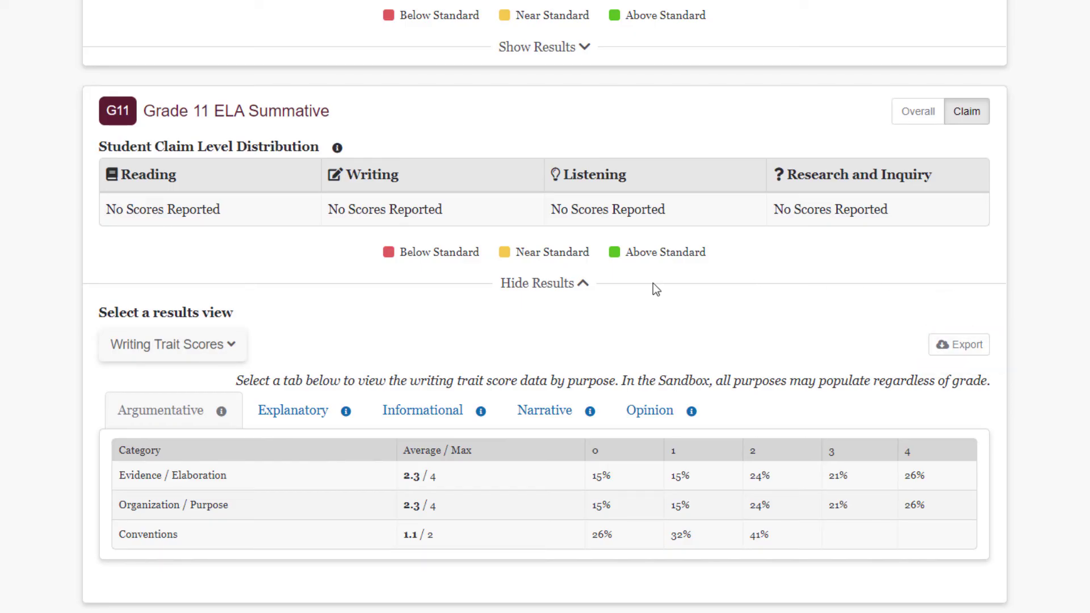
left_click(582, 287)
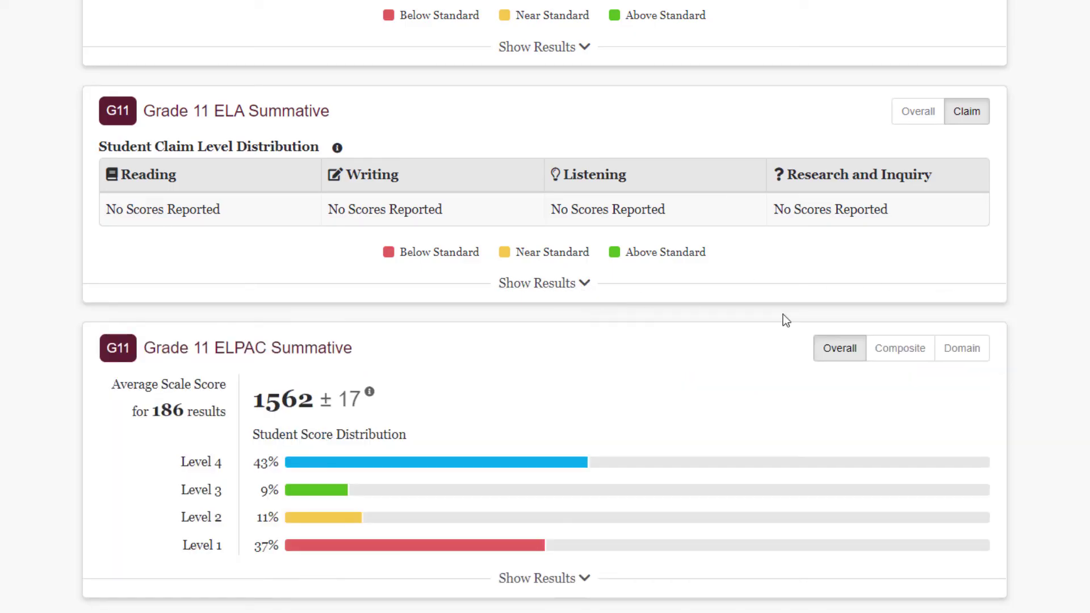
scroll(545, 307, "down", 4)
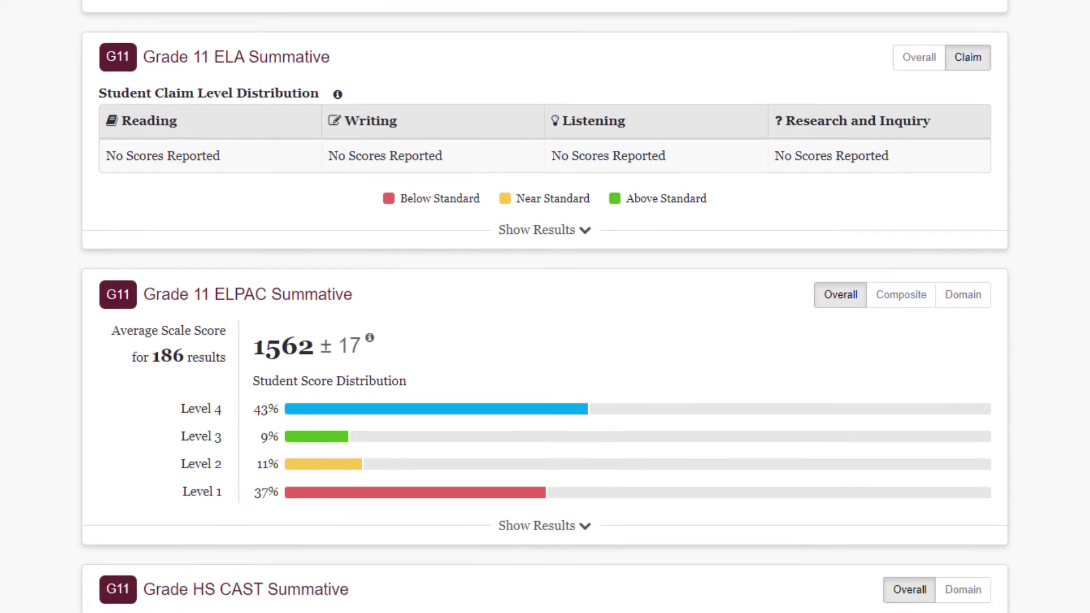
Step: Toggle the Grade 11 ELPAC Summative card from Composite scores to the Domain level distribution
scroll(545, 307, "down", 2)
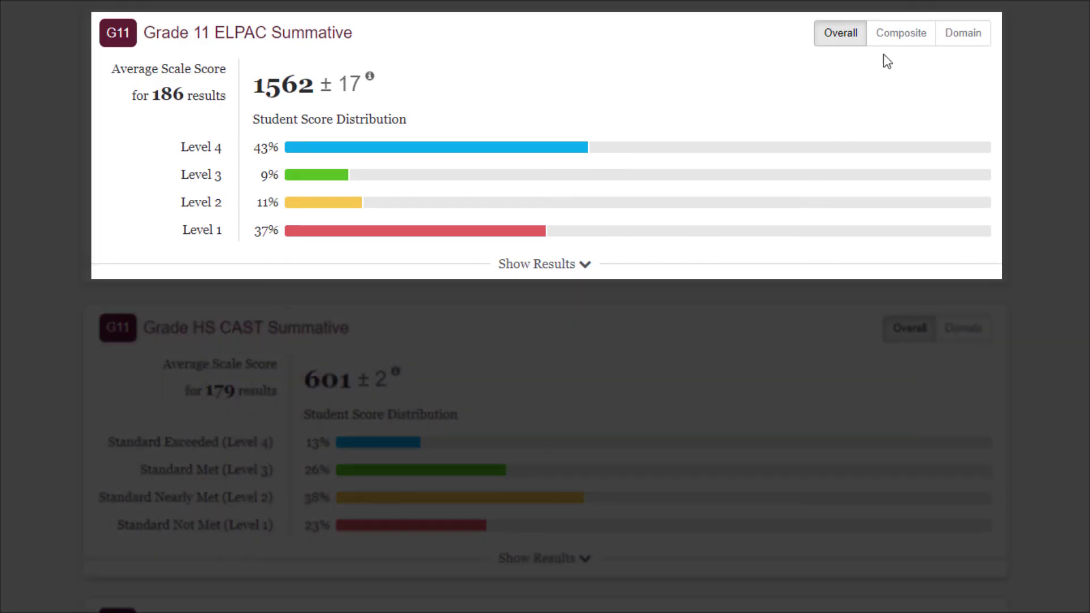
left_click(897, 45)
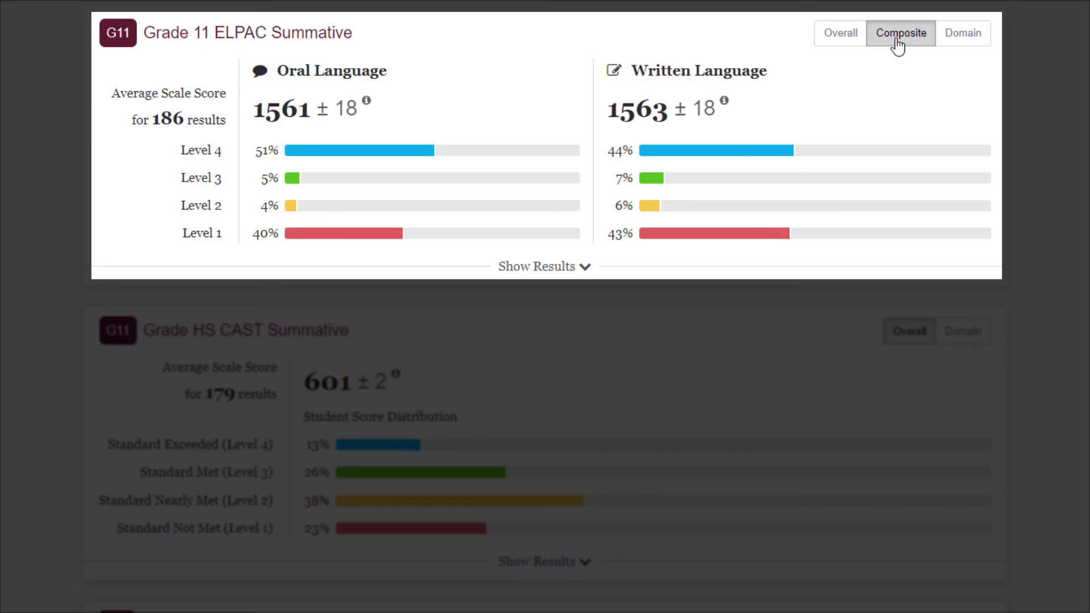
left_click(973, 45)
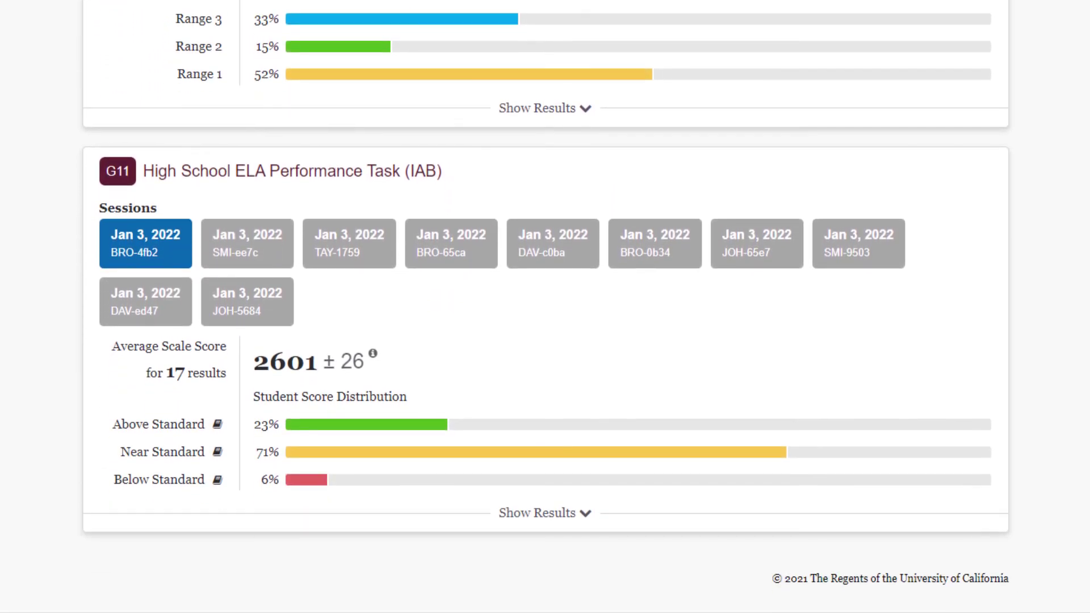
Step: Open the ELA Performance Task IAB's instructional resources, then the CAASPP CERS Resources page
left_click(544, 515)
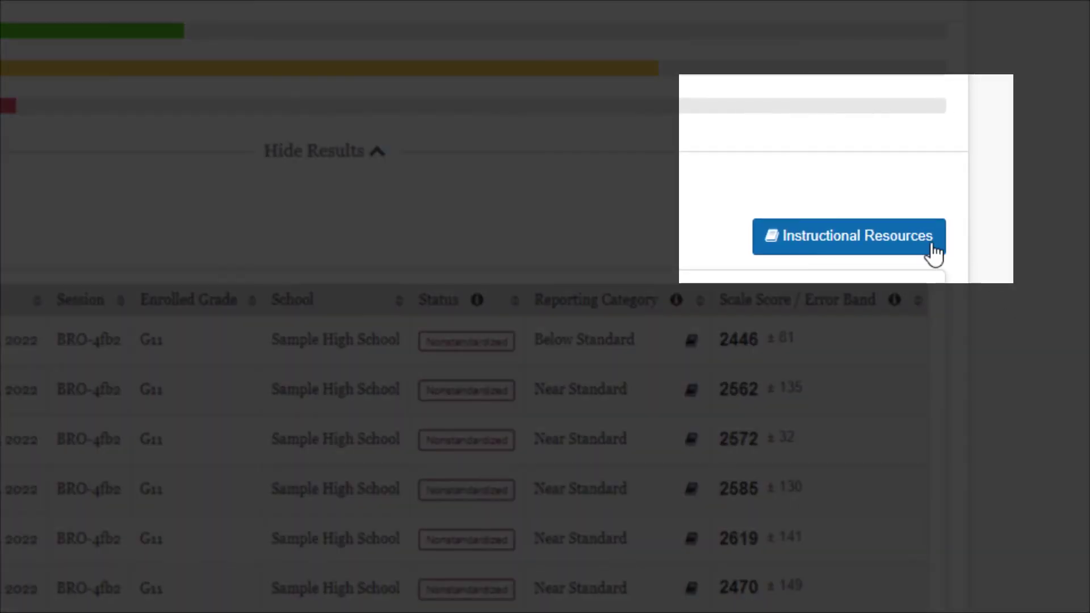
left_click(934, 249)
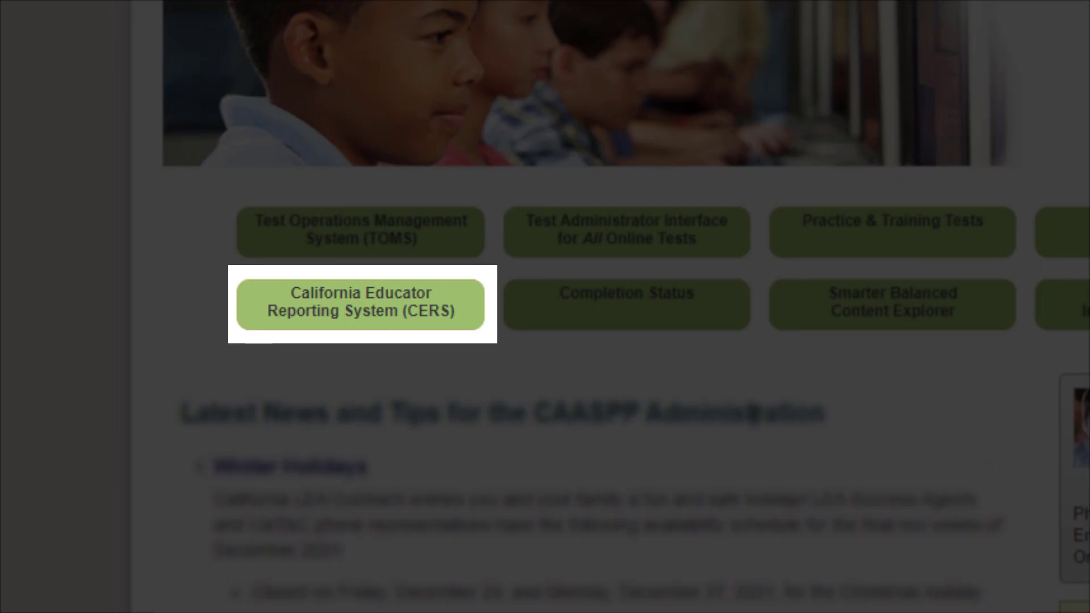
left_click(448, 321)
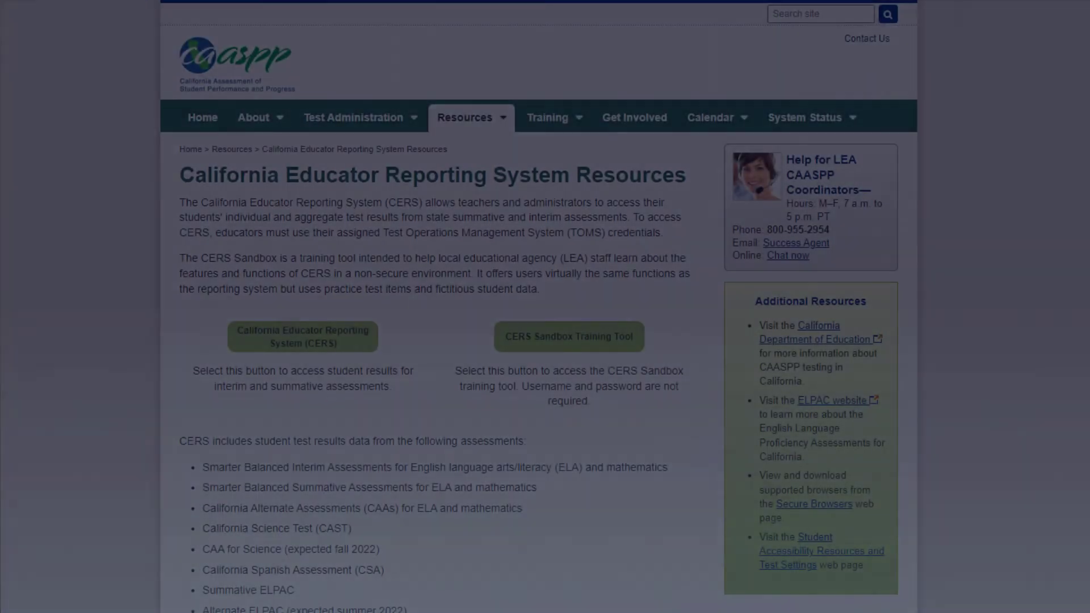